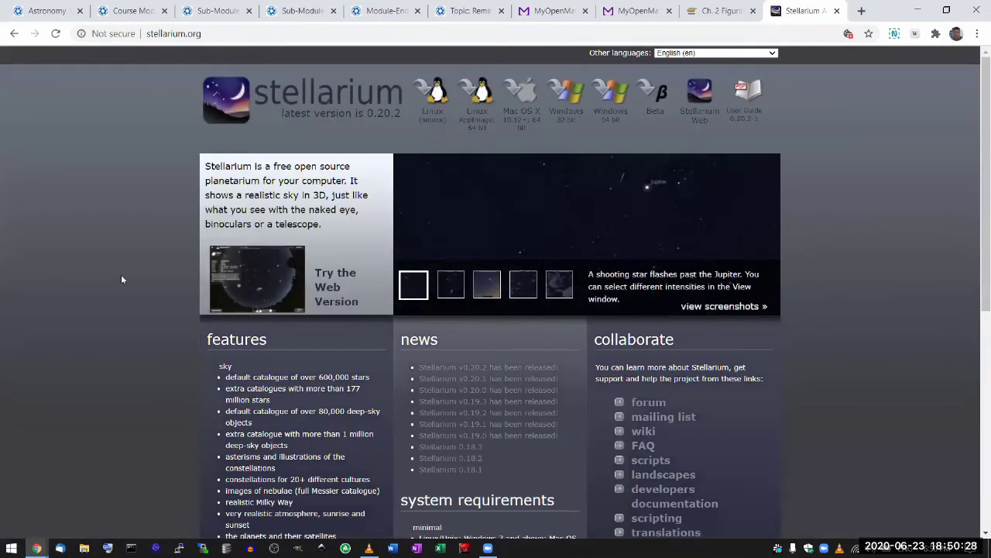
Enlarge the Stellarium home page, open the web version of the planetarium and allow it to know the location
scroll(121, 274, "up", 4, "ctrl")
scroll(305, 201, "down", 1)
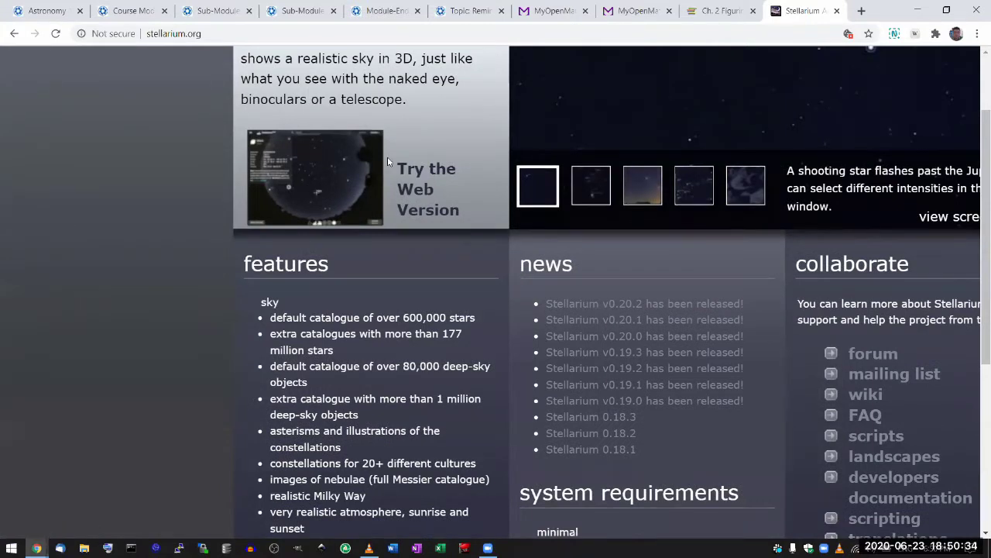
scroll(388, 157, "right", 2)
scroll(190, 305, "left", 3)
scroll(190, 305, "up", 3)
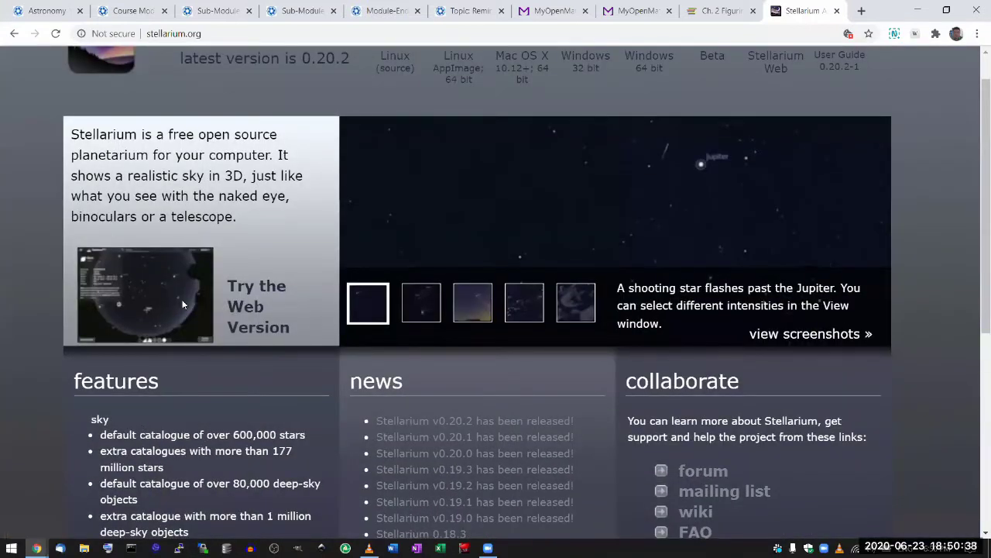
left_click(183, 305)
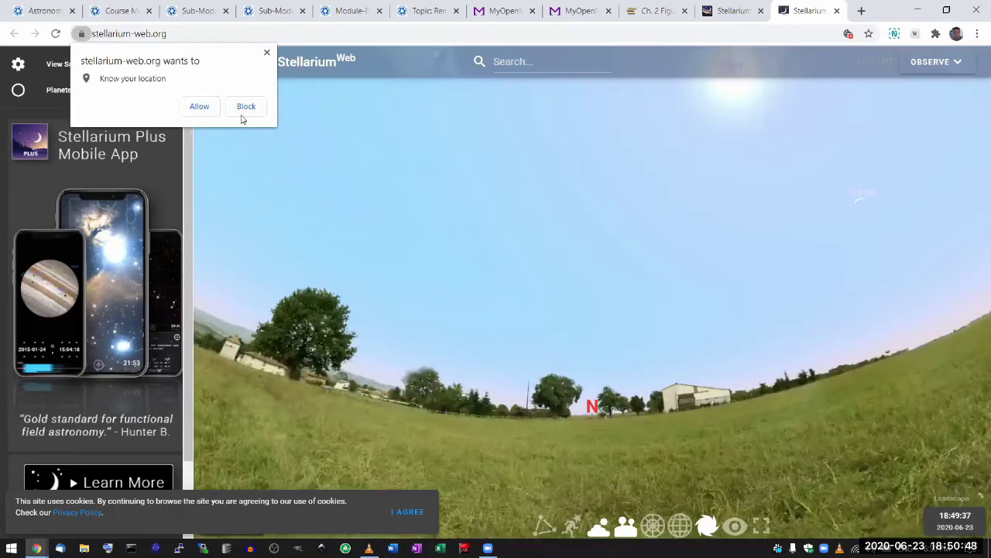
left_click(199, 106)
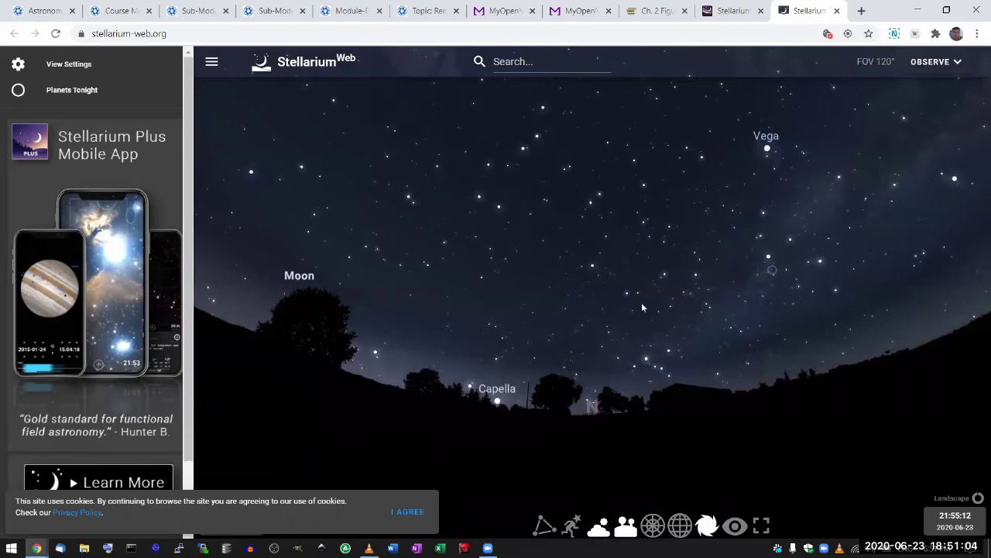
Close the Stellarium Web page and launch the Stellarium desktop application
left_click(838, 11)
key("super")
type("stel")
key("Return")
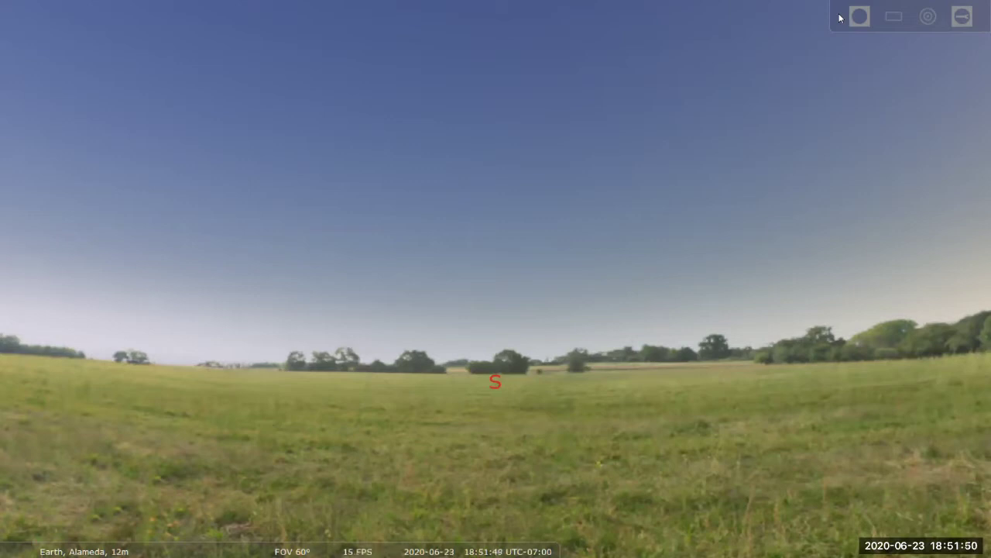
Open the location settings, search the list of places for Berkeley and close the Location window
mouse_move(3, 537)
mouse_move(73, 548)
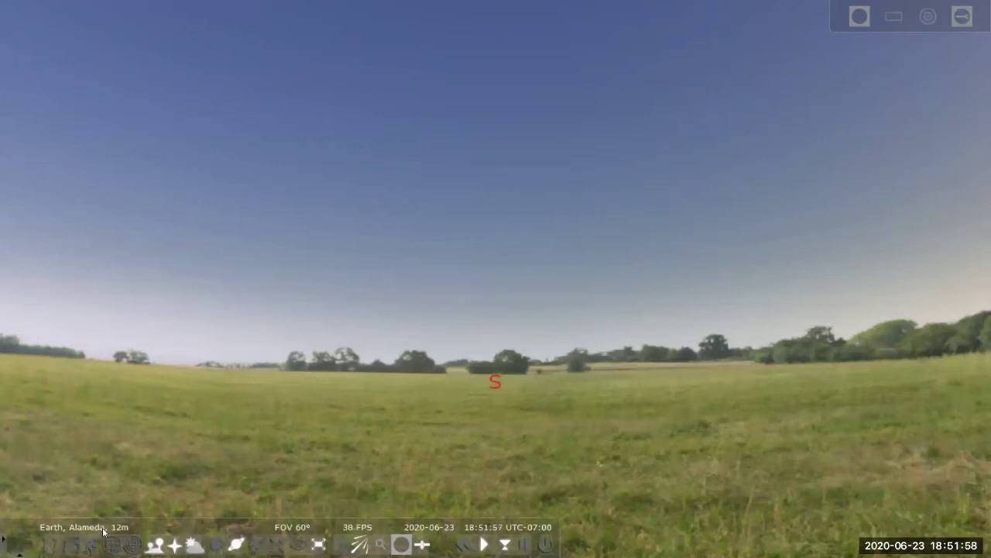
mouse_move(50, 535)
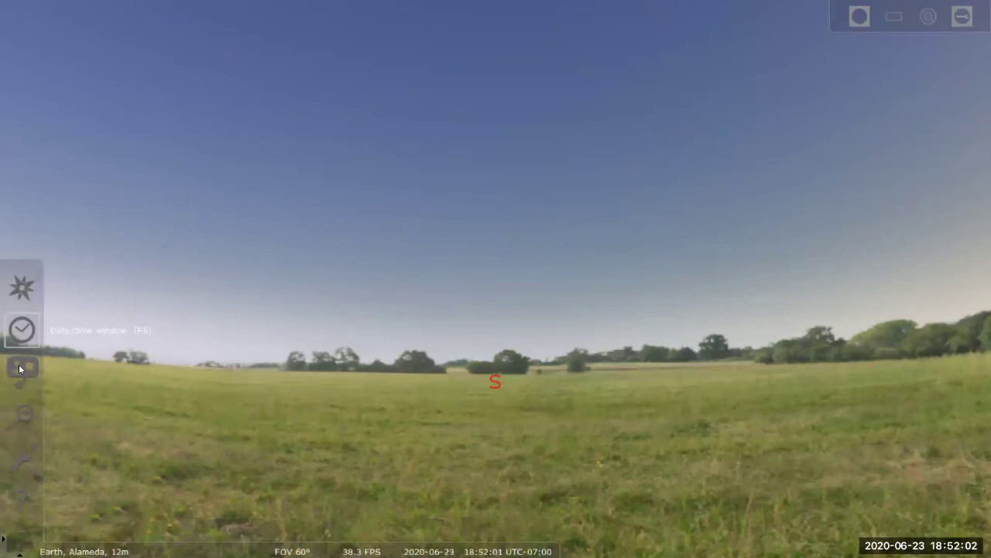
left_click(22, 288)
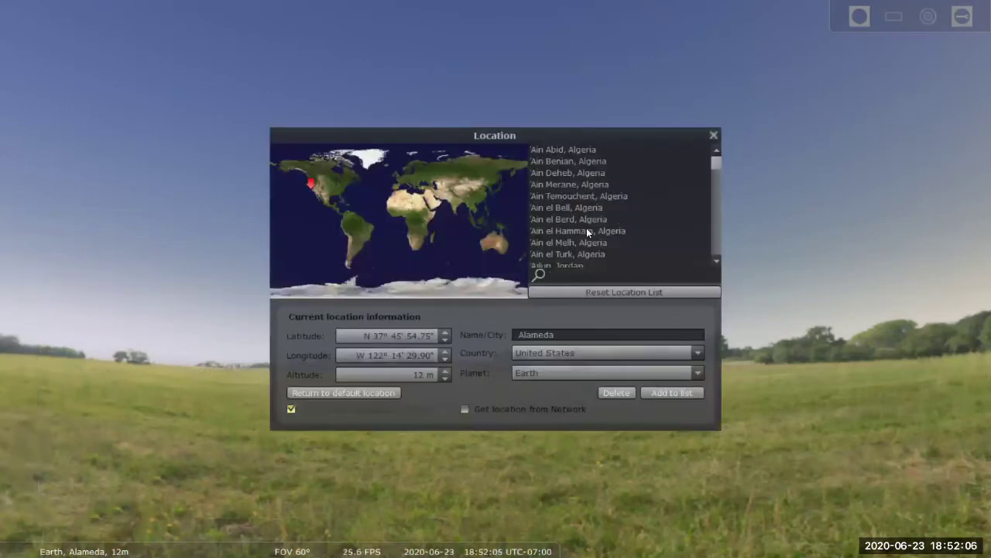
type("berkeley")
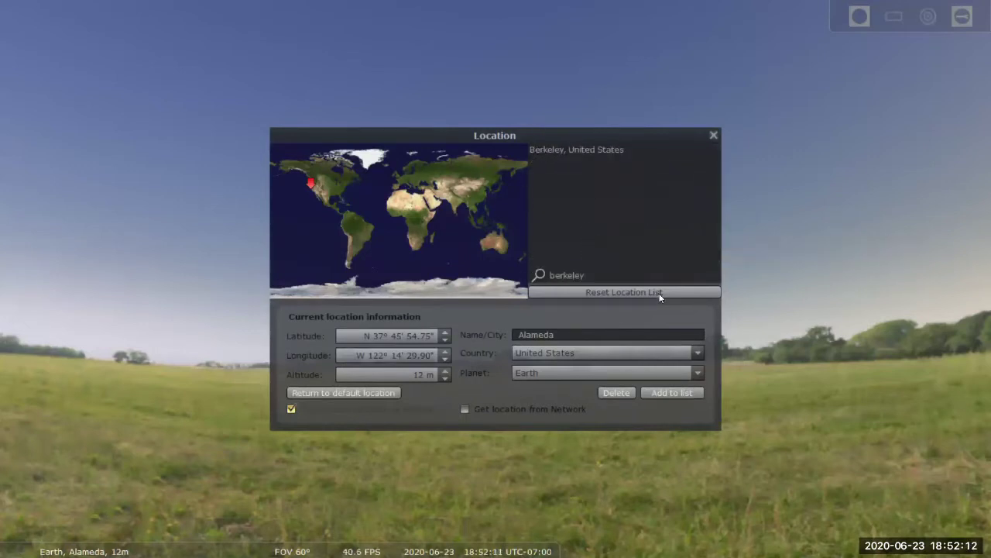
left_click(713, 136)
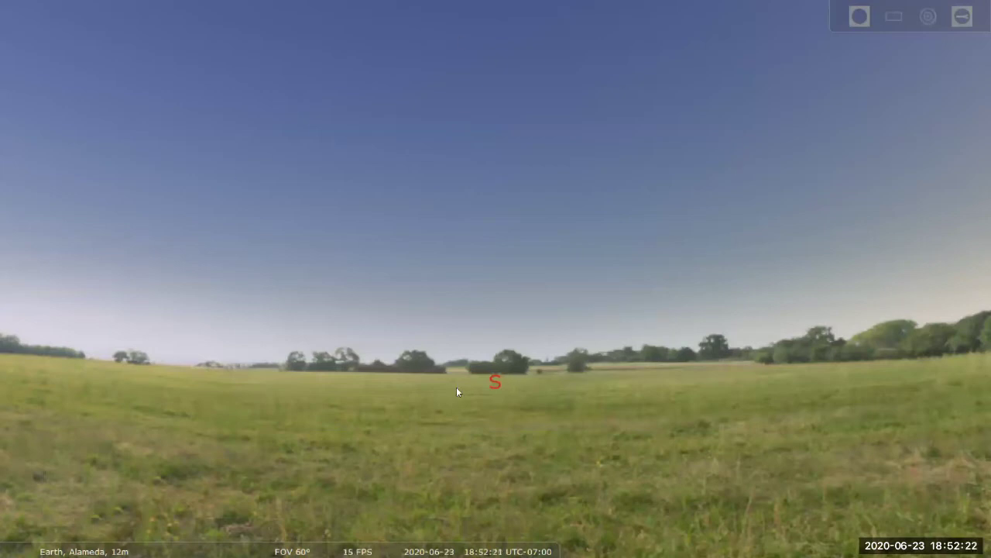
Turn the view from south past east and north until it faces west
left_click_drag(232, 365, 422, 359)
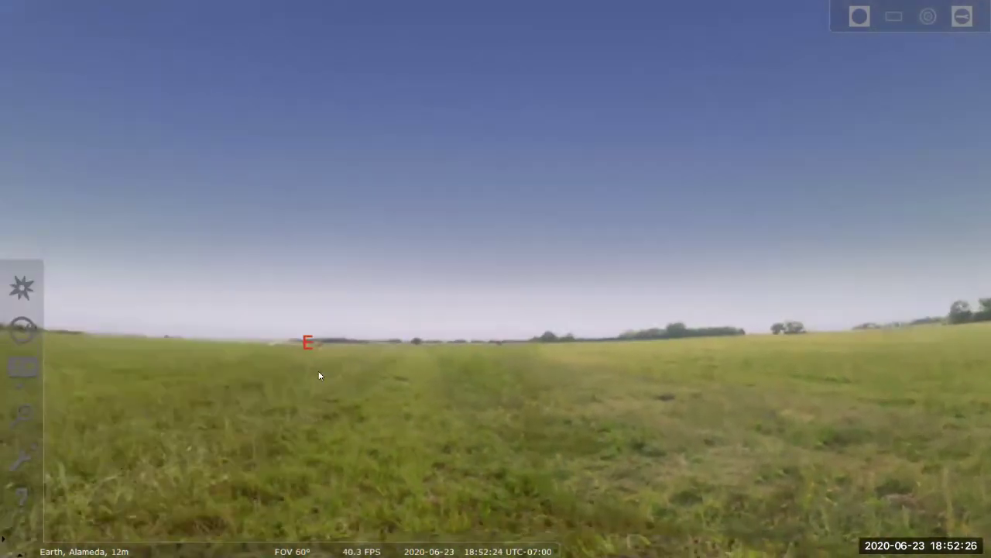
key("Left")
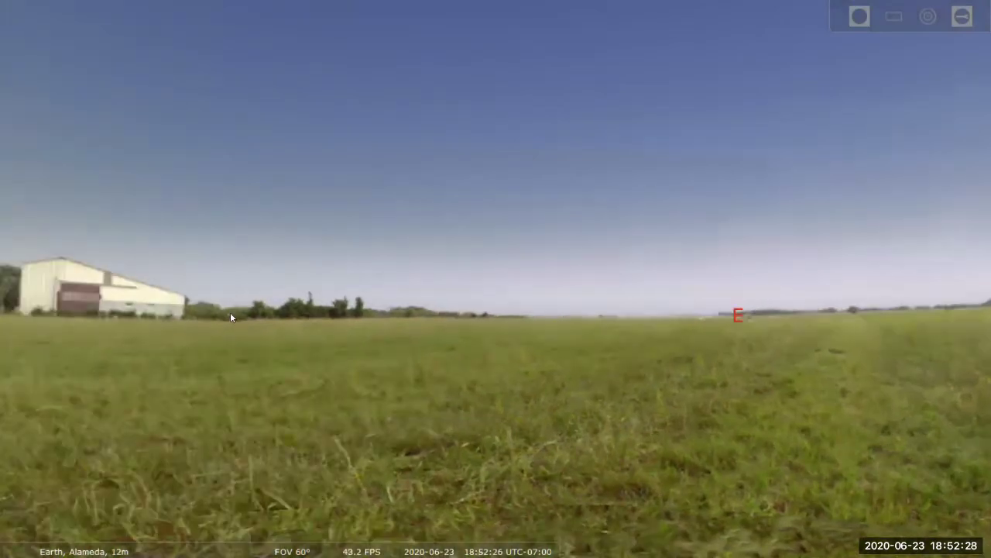
key("Left")
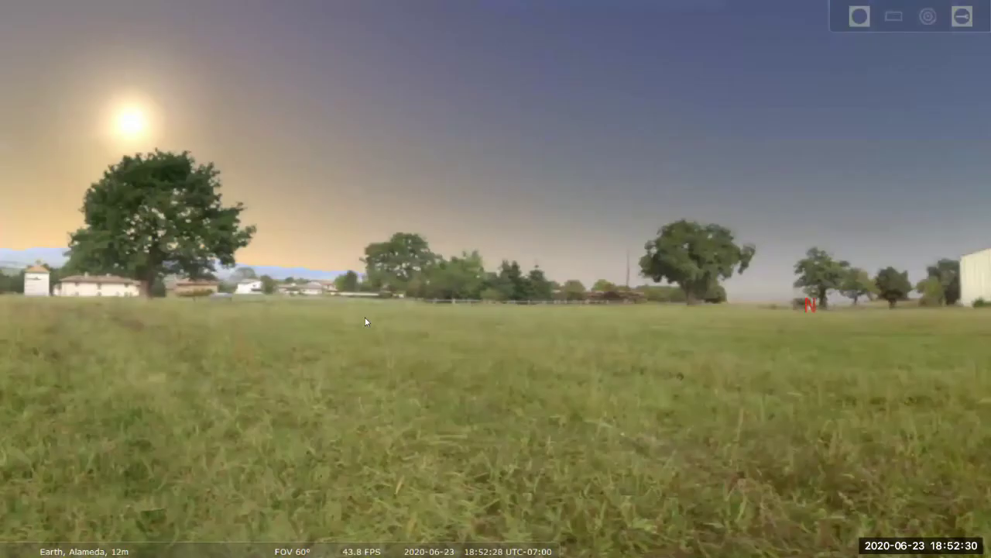
key("Left")
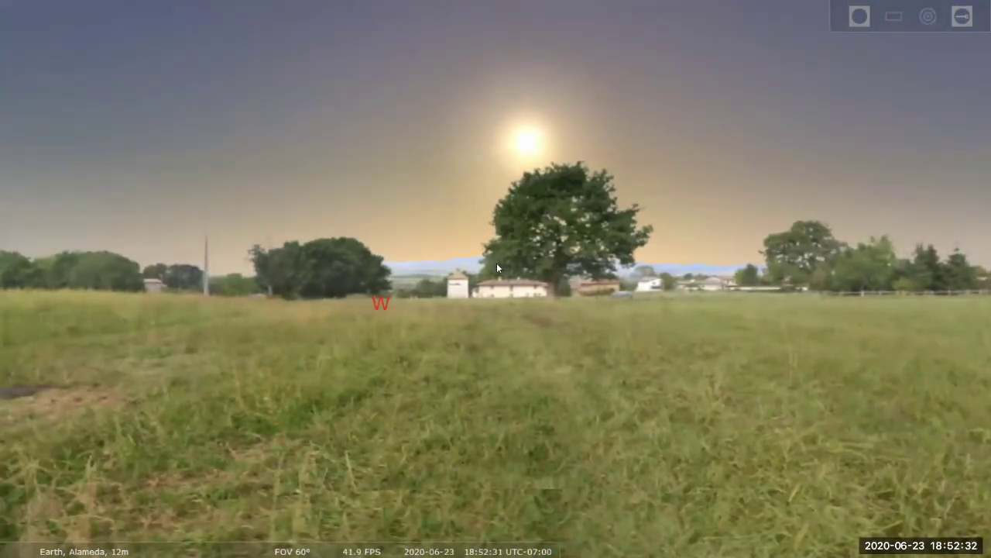
key("Left")
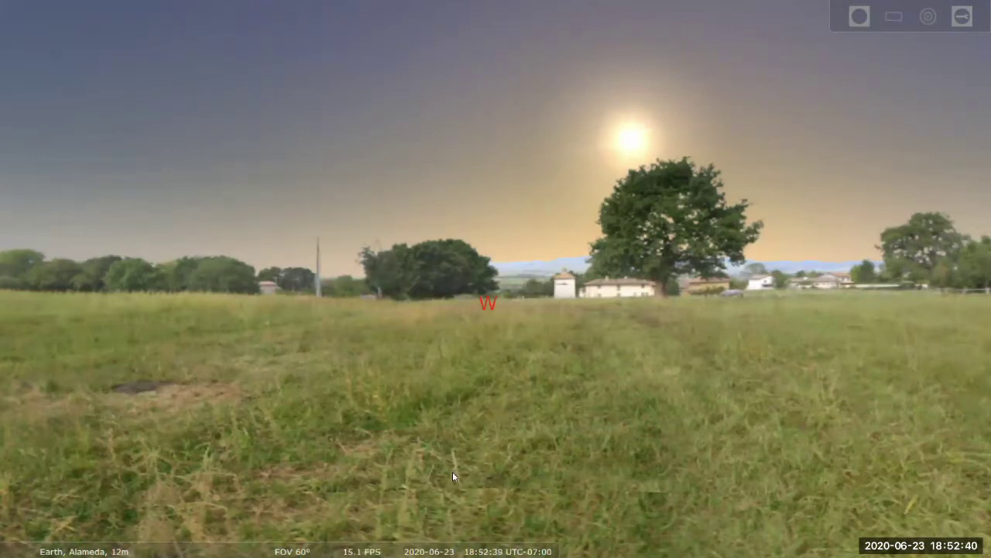
Hide the ground to look at the sky below the western horizon, and show the ground again
mouse_move(194, 545)
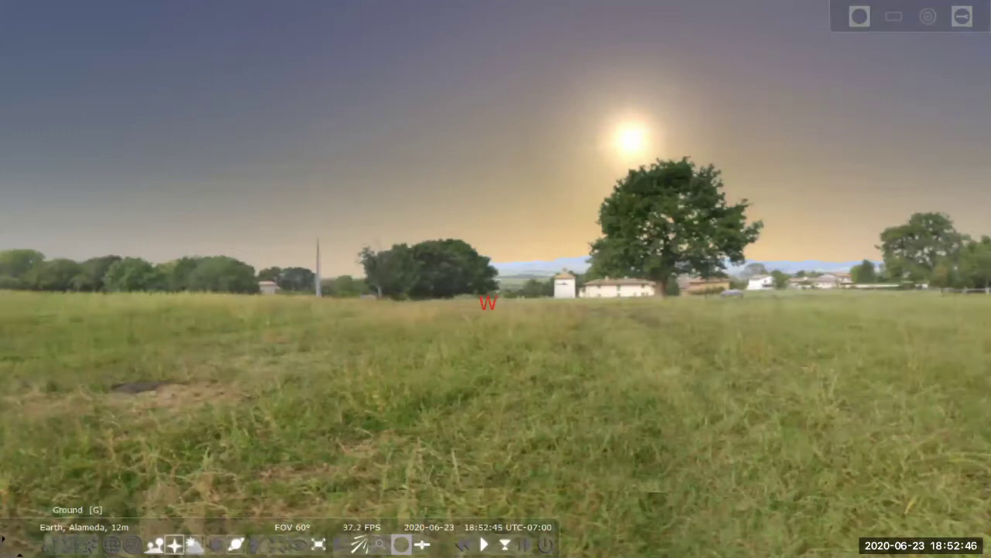
left_click(153, 545)
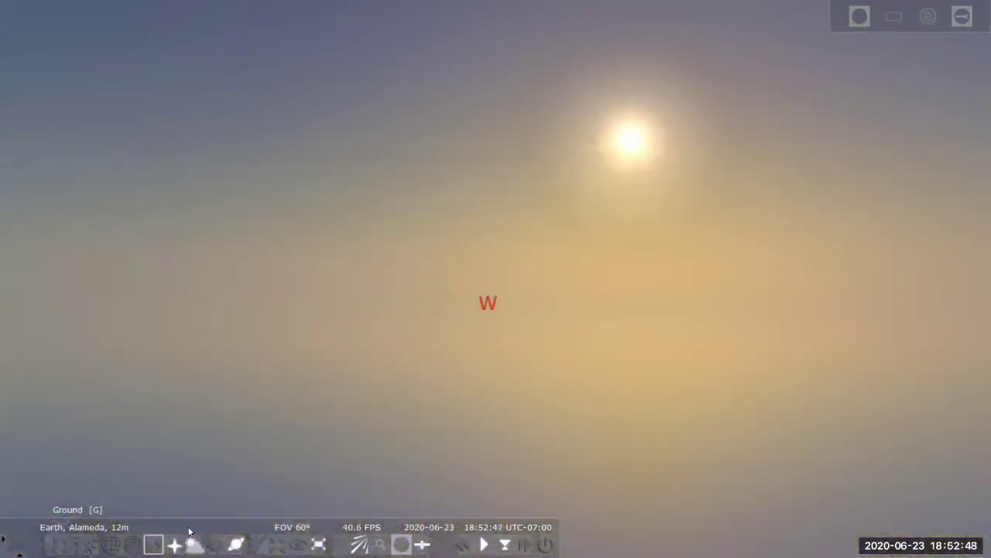
key("Down")
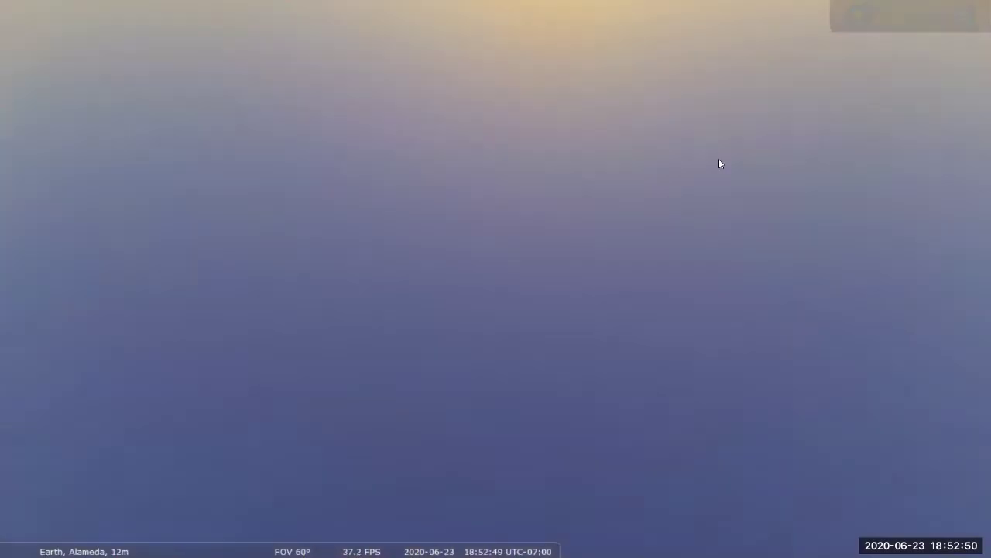
key("Up")
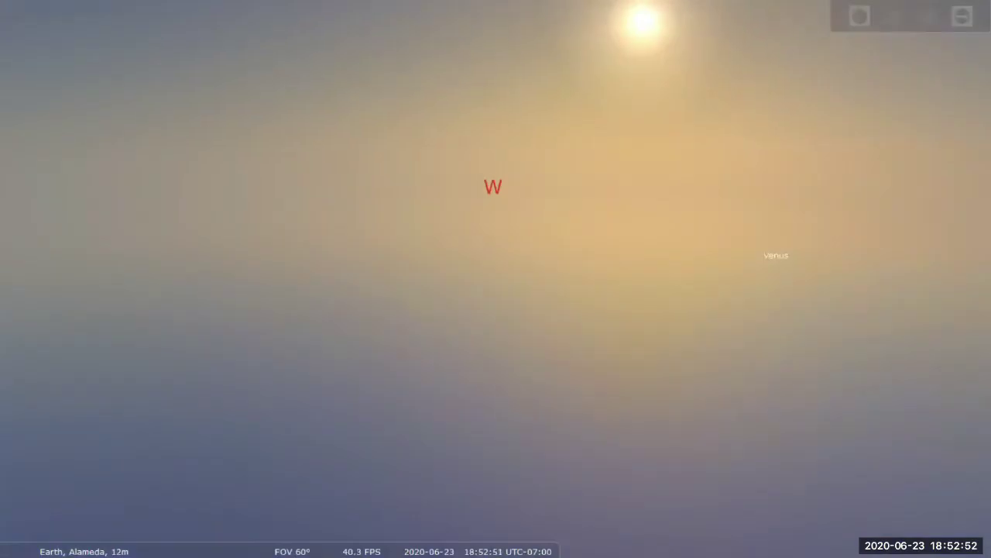
mouse_move(154, 544)
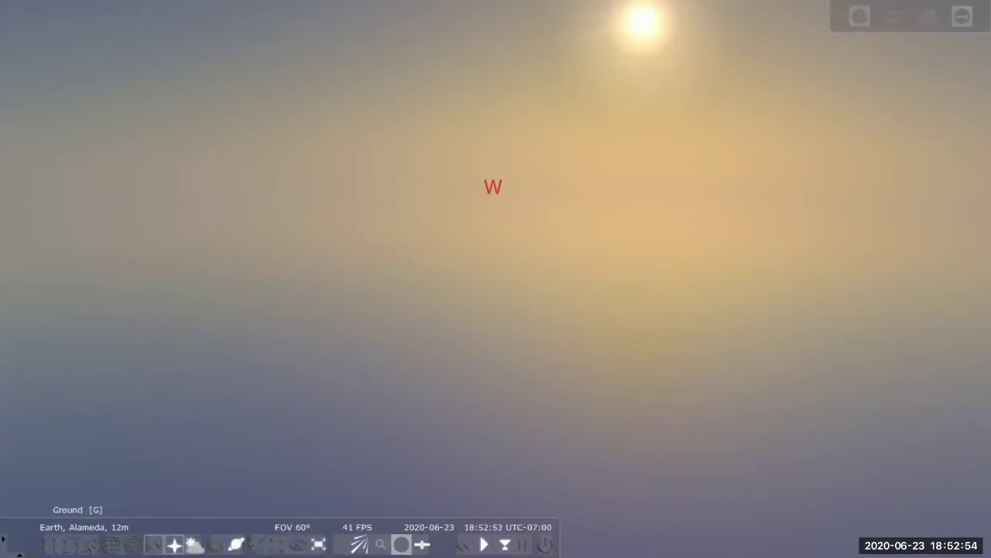
left_click(154, 545)
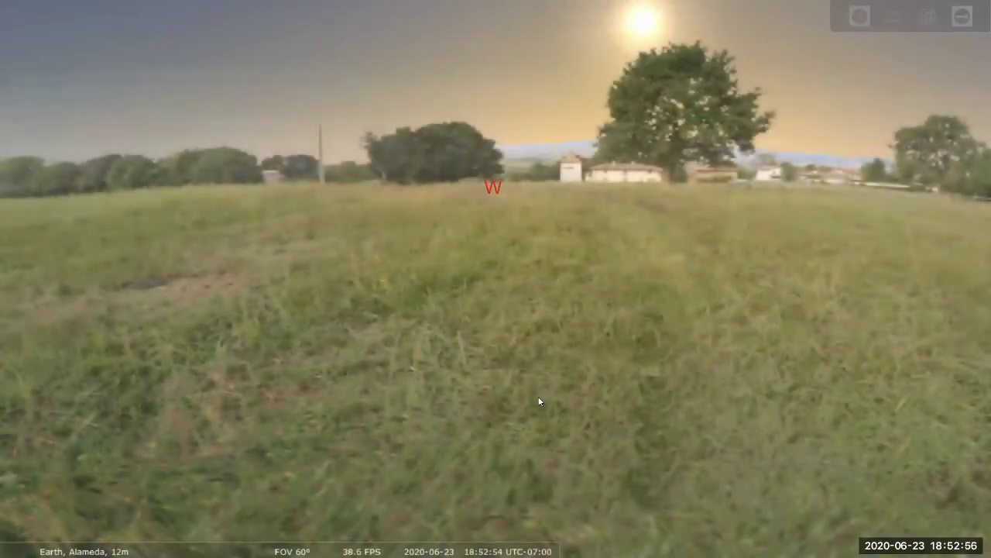
Raise the view above the western horizon and frame both the Sun and the Moon
key("Up")
key("Up")
key("Right")
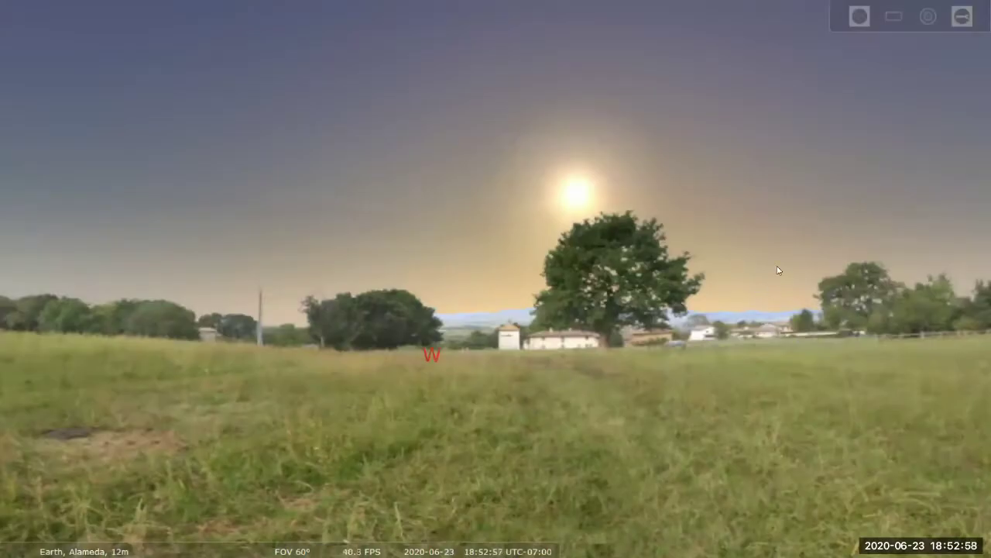
key("Right")
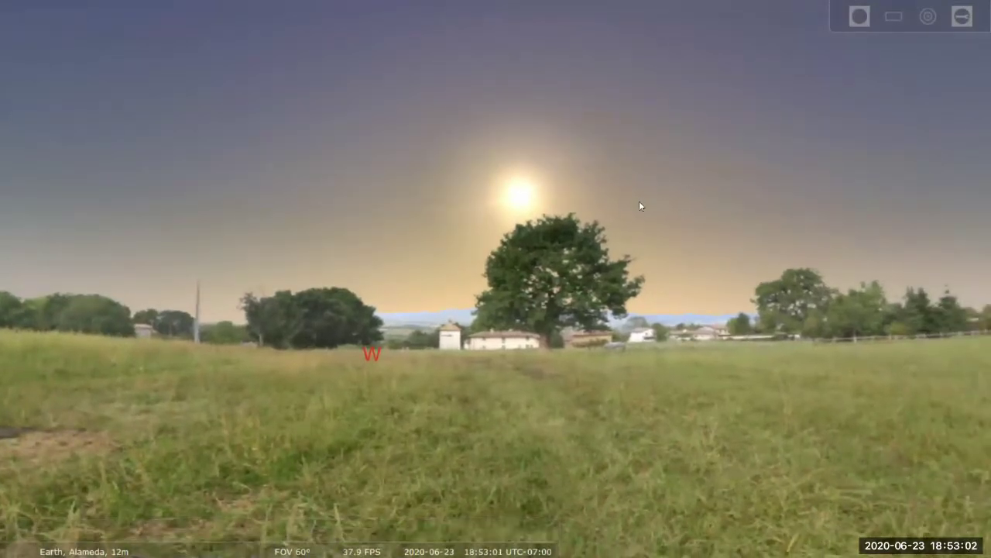
key("Right")
key("Up")
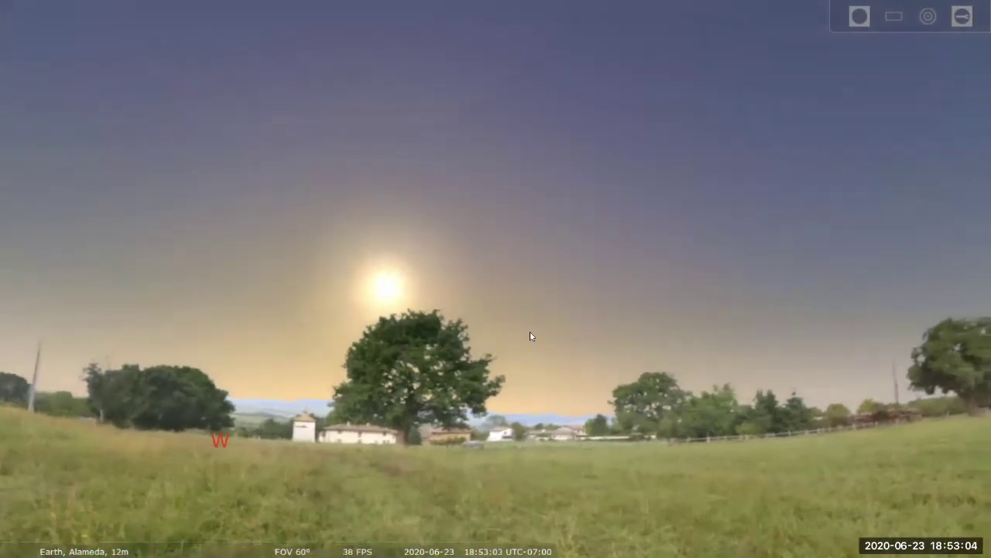
key("Left")
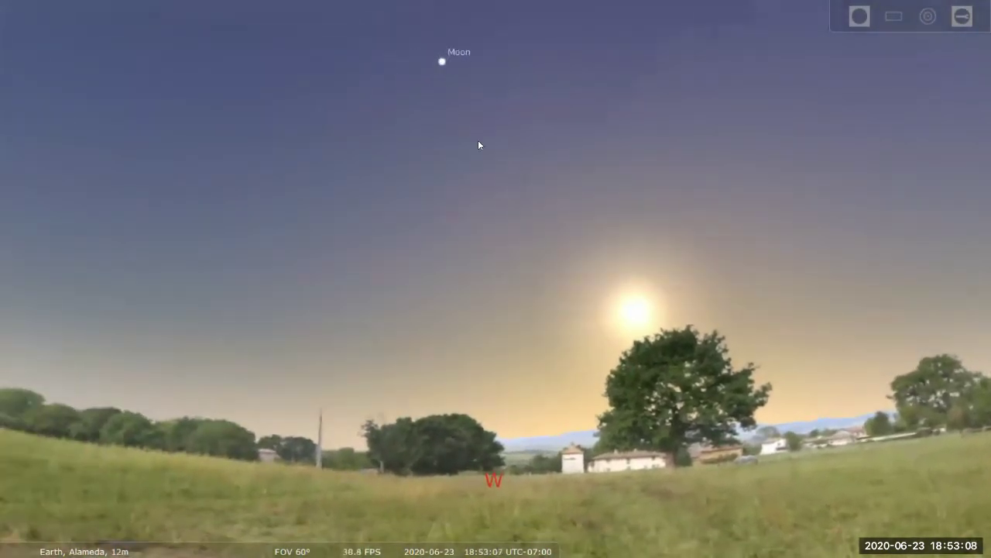
left_click_drag(630, 314, 799, 290)
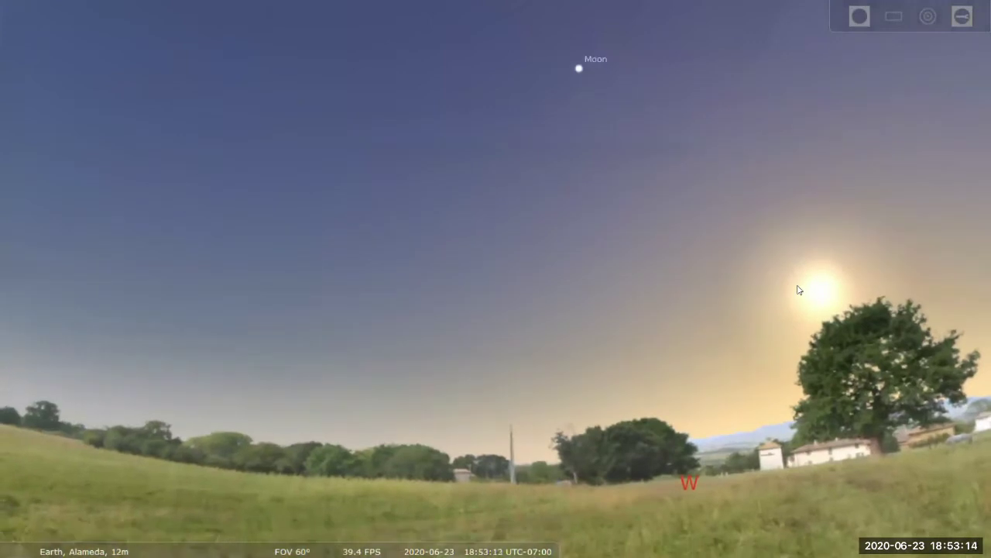
left_click_drag(522, 88, 564, 103)
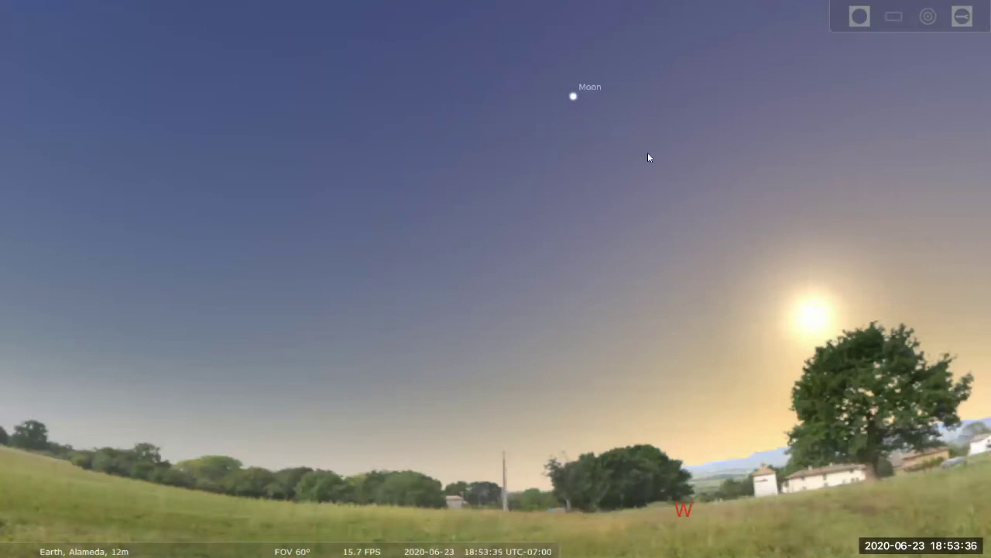
Bring the Moon to the middle of the view and zoom in to a field of view of about 1.81° to examine its phase
left_click_drag(619, 206, 530, 309)
scroll(589, 144, "up", 2)
scroll(531, 178, "up", 3)
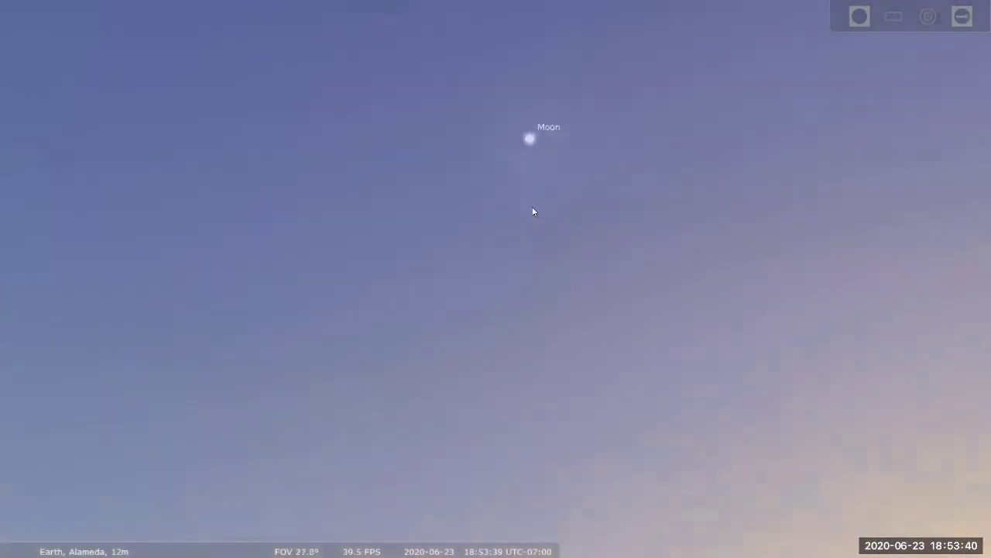
scroll(531, 203, "up", 2)
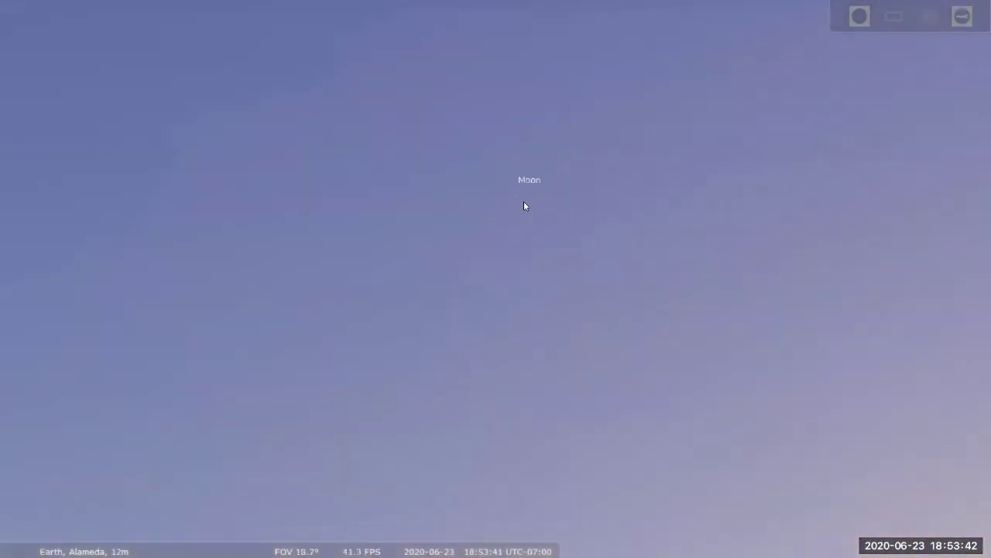
scroll(542, 190, "up", 2)
left_click_drag(560, 171, 527, 224)
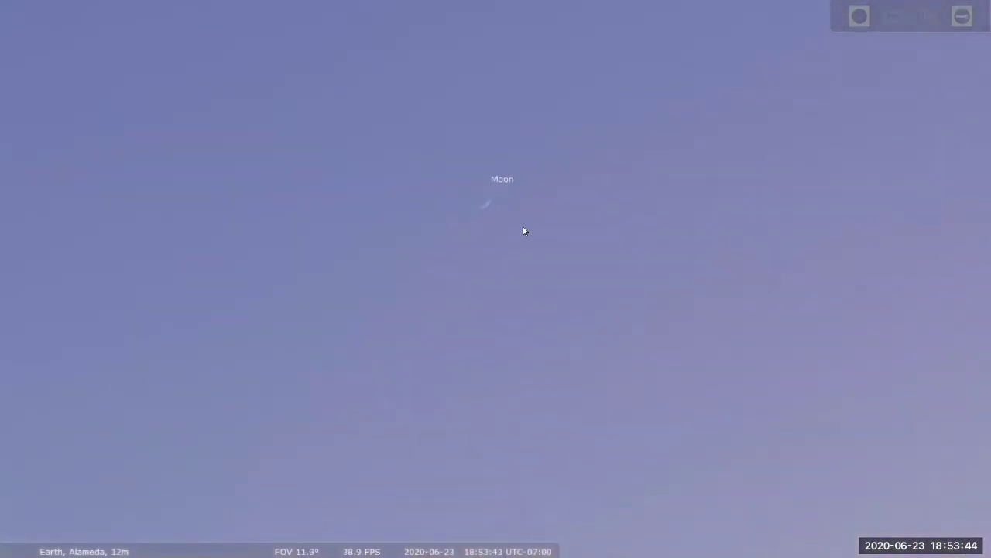
scroll(524, 231, "up", 3)
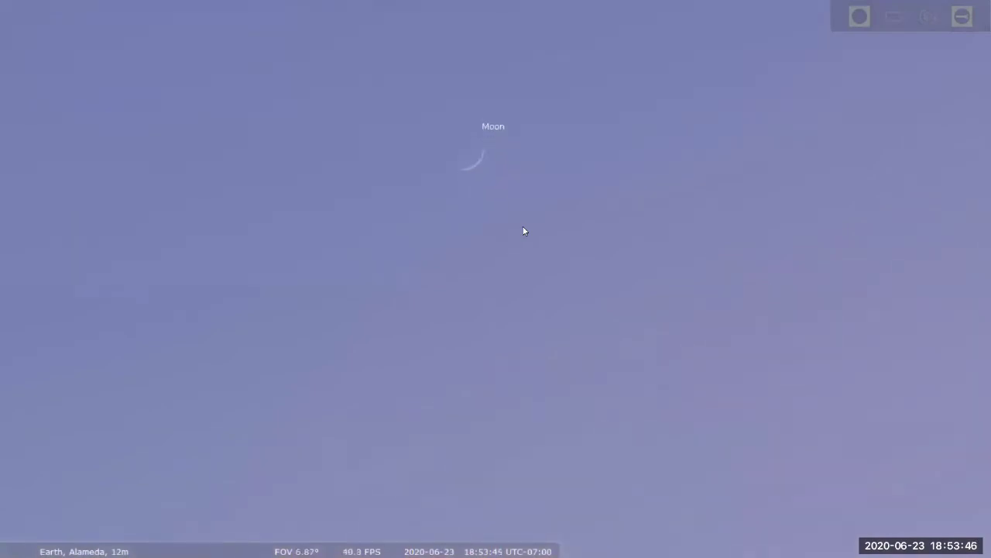
scroll(567, 230, "up", 2)
key("space")
scroll(592, 324, "up", 2)
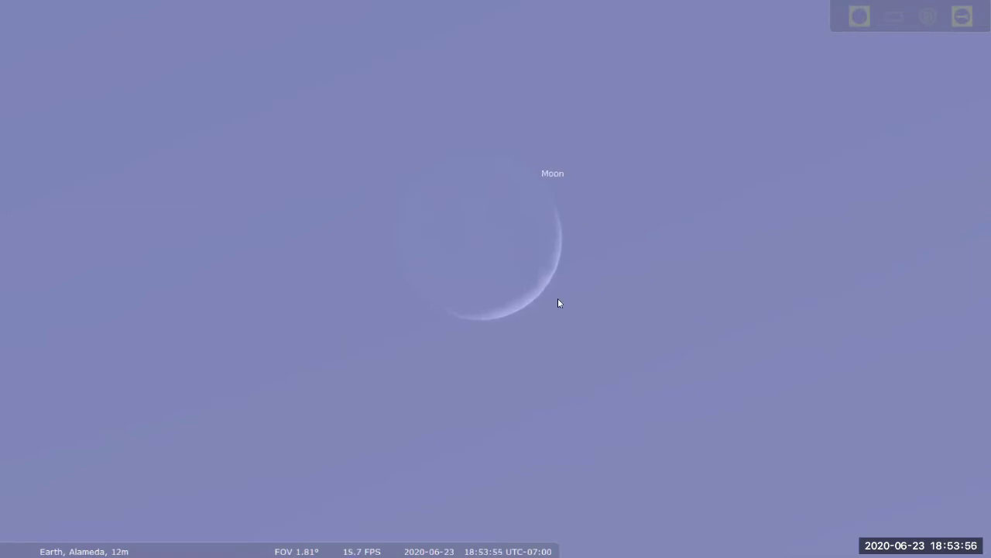
Zoom back out to a field of view of about 43° and lower the view to the Sun above the large tree
scroll(692, 400, "down", 5)
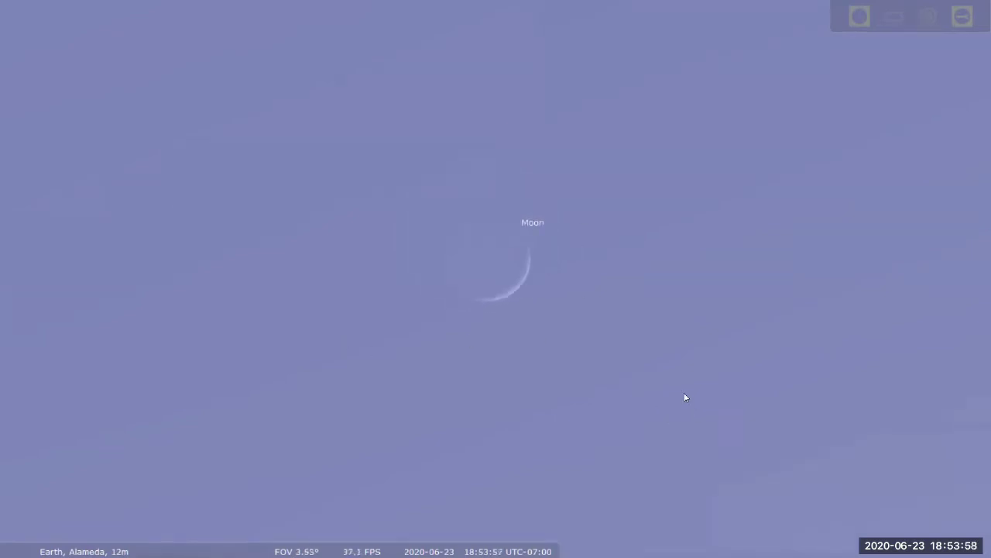
left_click_drag(700, 415, 656, 252)
scroll(658, 256, "down", 3)
left_click_drag(702, 344, 664, 210)
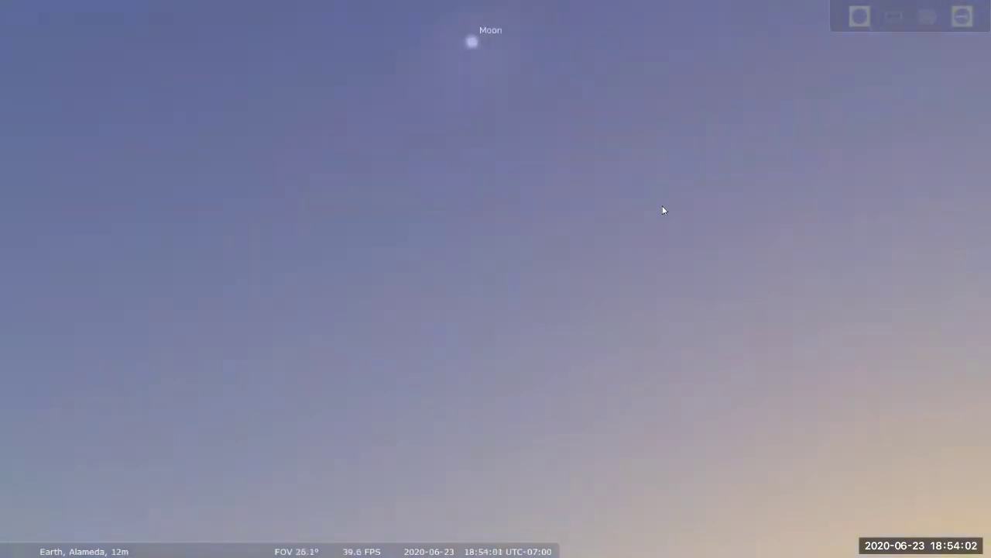
scroll(695, 312, "down", 3)
left_click_drag(679, 259, 651, 197)
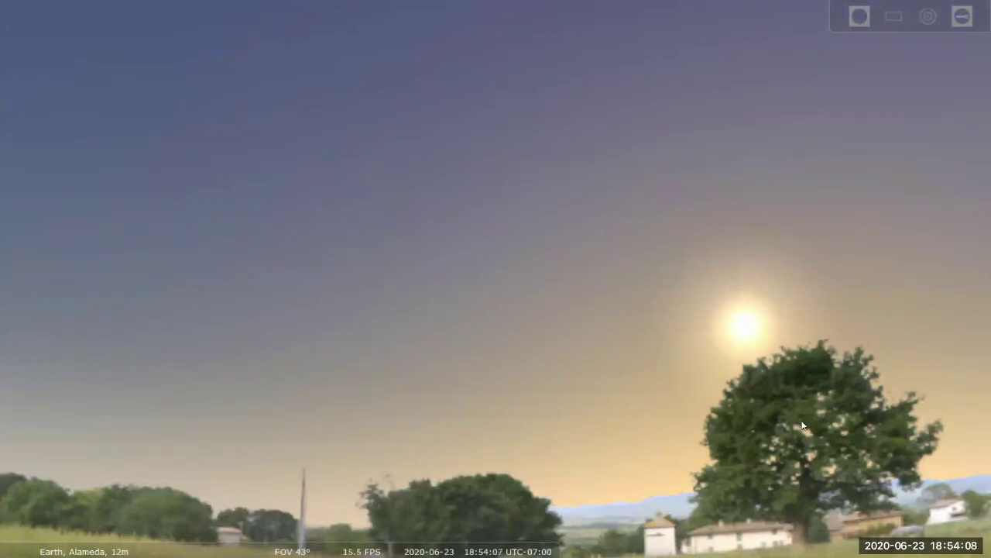
Zoom out to a field of view of about 60° and frame the Sun, the Moon and the western horizon together
scroll(783, 400, "down", 3)
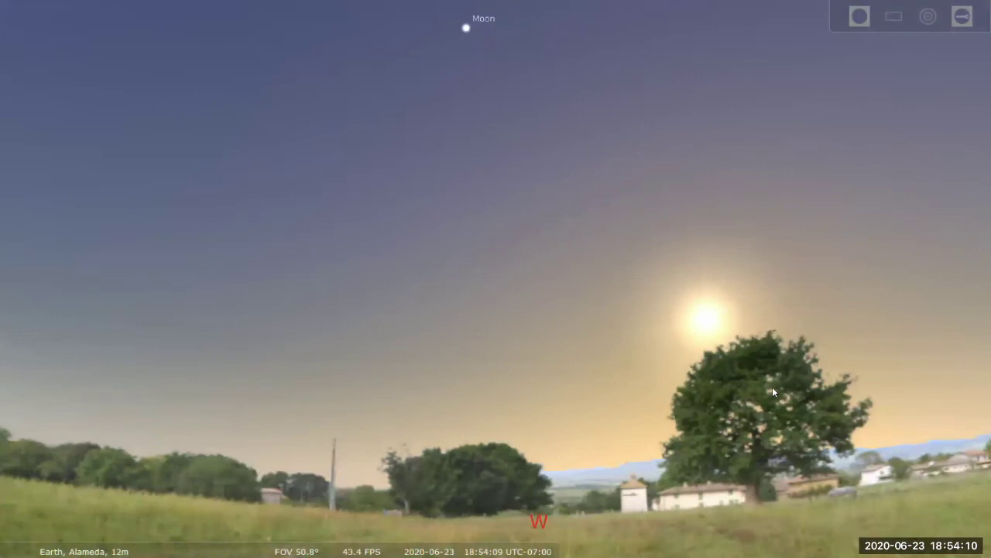
left_click_drag(770, 366, 749, 304)
scroll(764, 347, "down", 1)
scroll(763, 343, "down", 1)
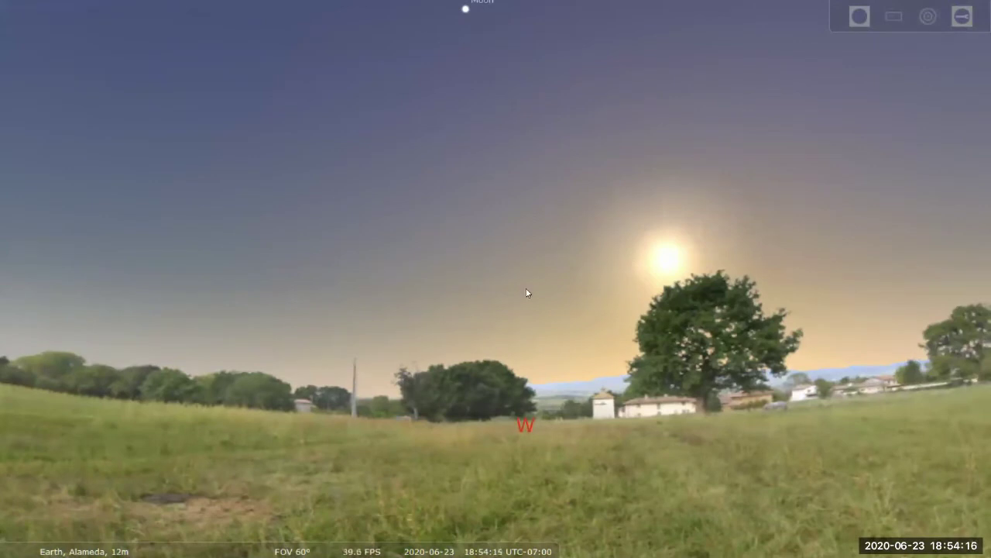
left_click_drag(540, 283, 575, 312)
Open the date and time settings, move their window clear of the sky view and set the hour to 21
mouse_move(24, 370)
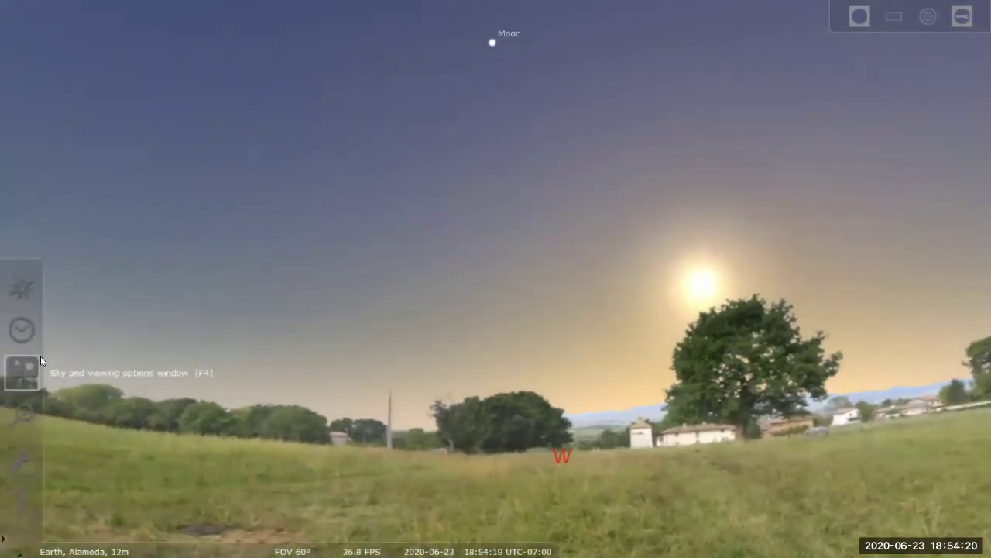
left_click(28, 329)
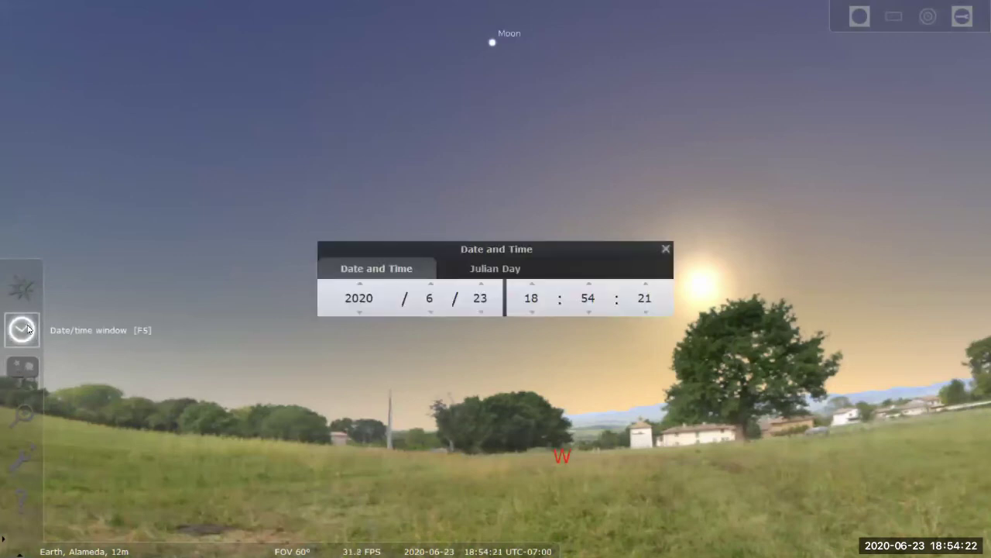
left_click_drag(436, 248, 748, 483)
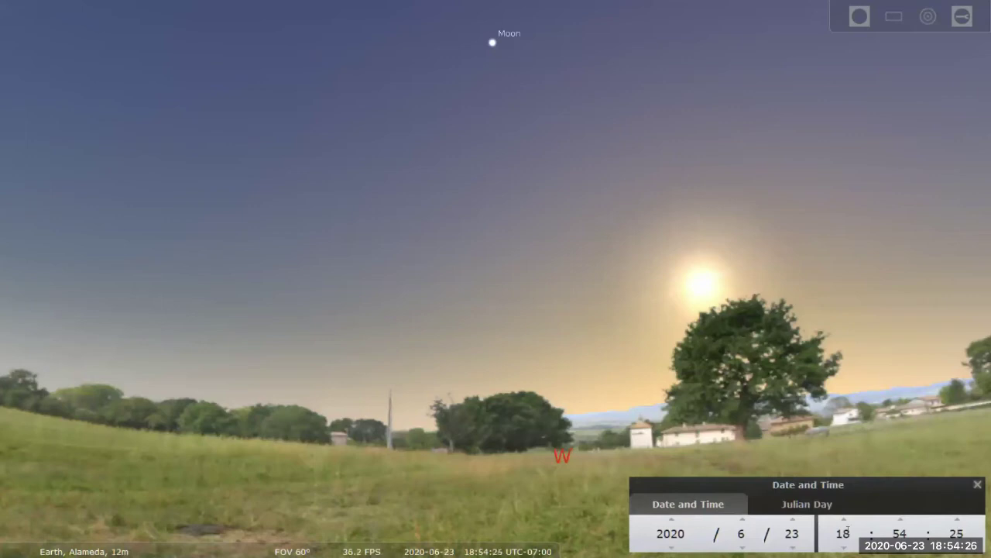
scroll(843, 533, "up", 2)
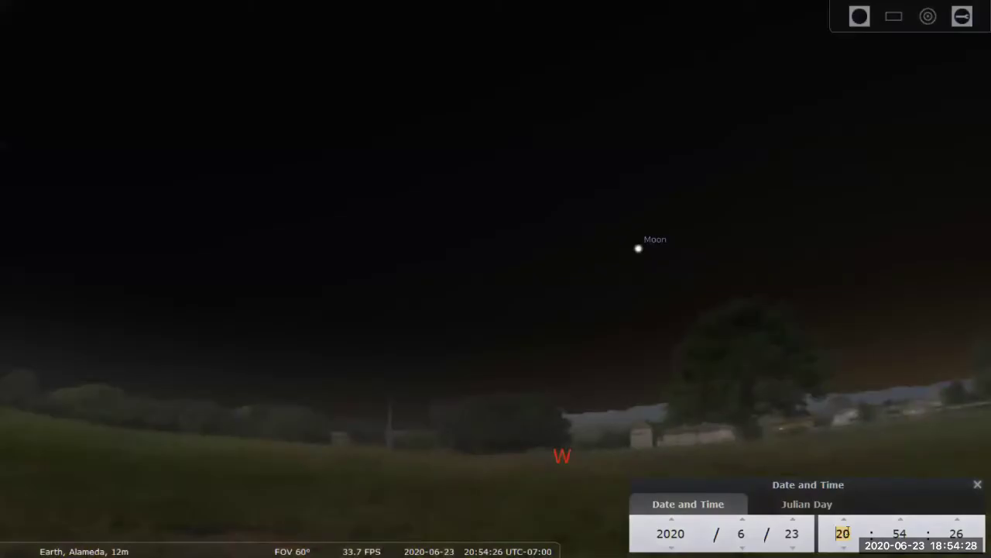
scroll(844, 533, "up", 1)
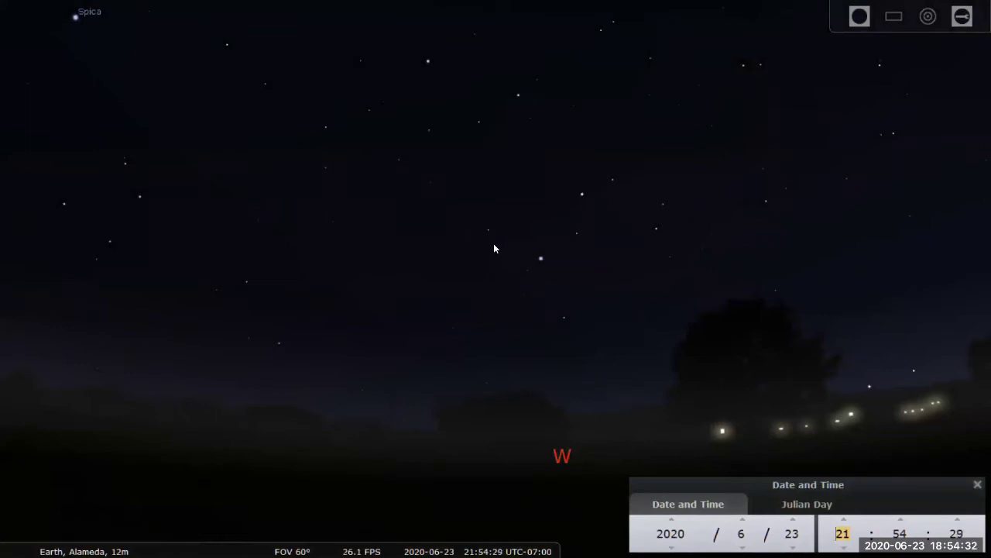
Zoom out to a field of view of about 83.7° and look over the night sky above the western horizon
left_click_drag(498, 239, 489, 386)
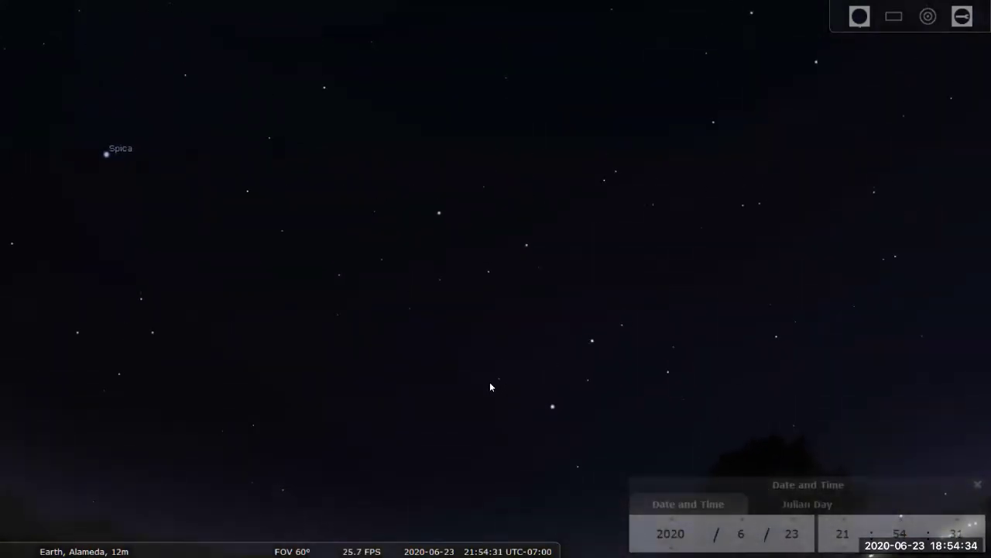
scroll(476, 329, "down", 3)
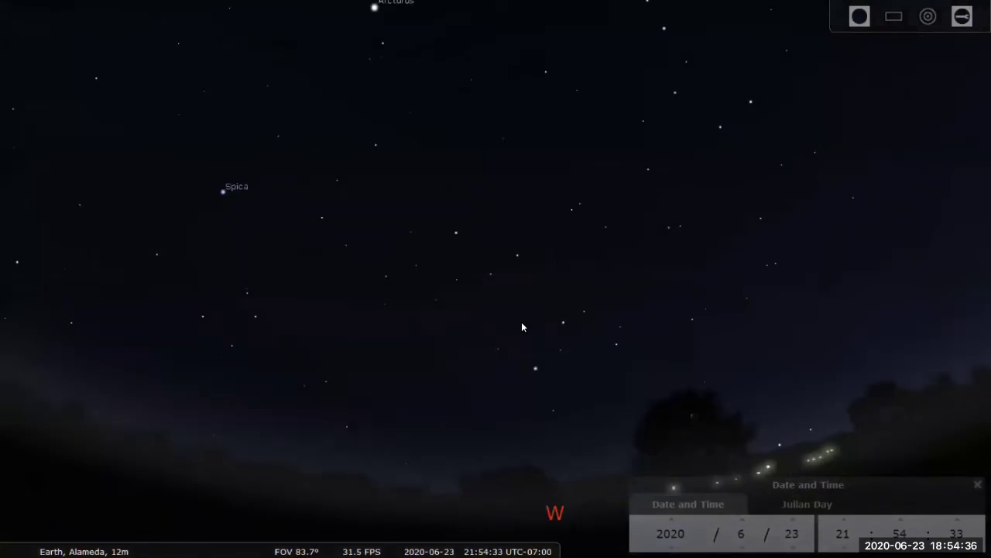
left_click_drag(643, 338, 622, 197)
left_click_drag(632, 283, 610, 266)
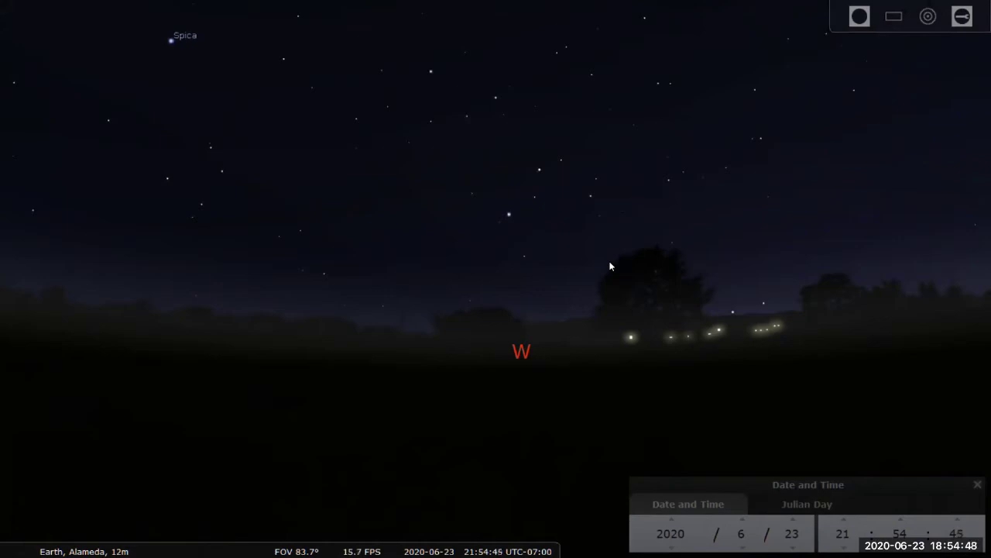
key("Up")
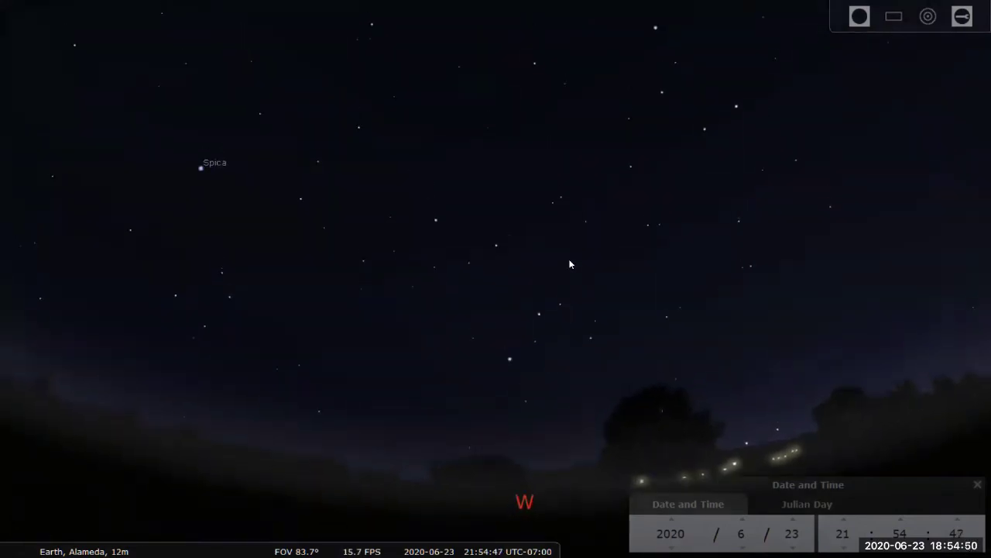
key("Down")
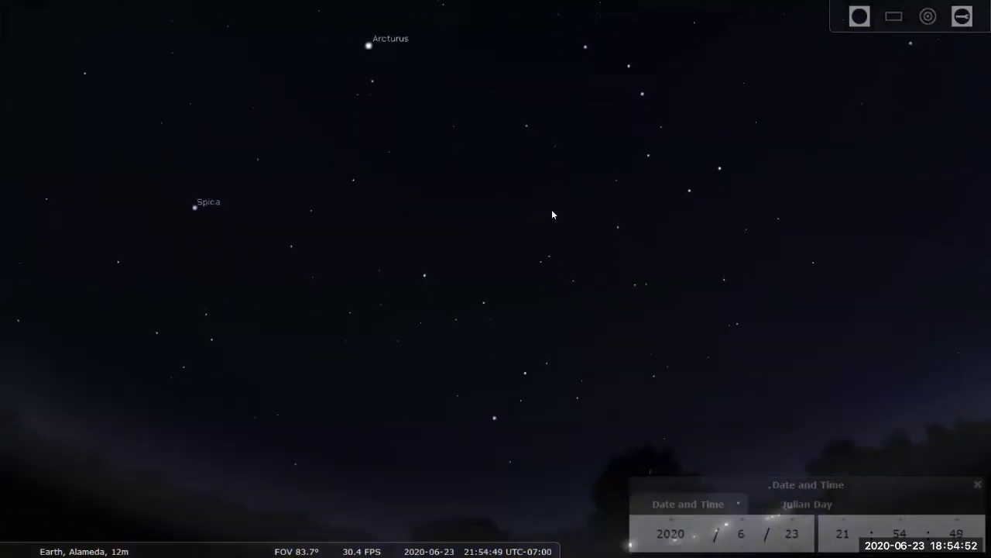
Set the hour of the simulated time to 22
scroll(749, 532, "up", 1)
scroll(749, 532, "down", 1)
scroll(844, 534, "up", 1)
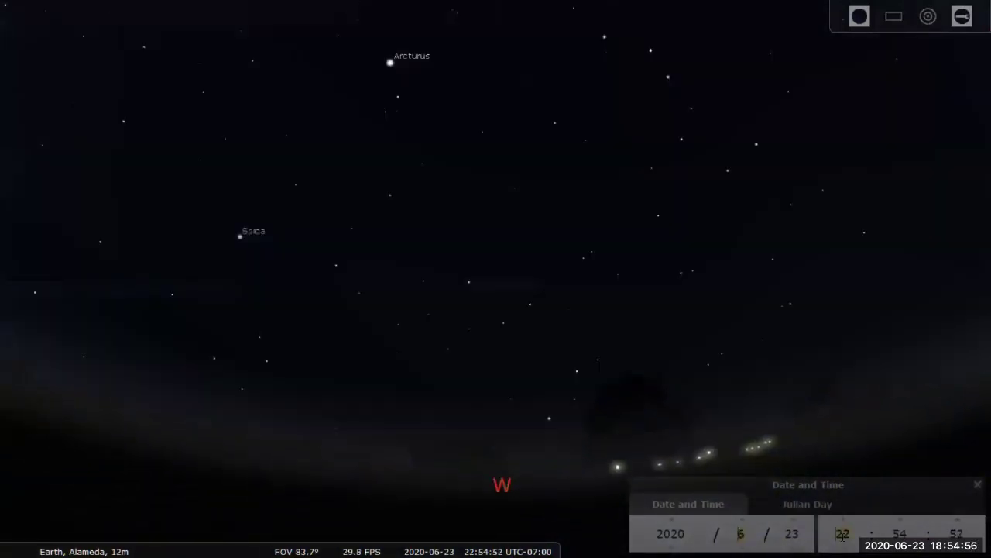
Turn the view from west towards north and zoom in to a field of view of about 60° on the Big Dipper
mouse_move(629, 299)
left_mouse_down()
mouse_move(620, 263)
mouse_move(602, 345)
mouse_move(587, 276)
left_mouse_up()
mouse_move(702, 339)
left_mouse_down()
mouse_move(642, 299)
mouse_move(629, 261)
left_mouse_up()
scroll(624, 253, "up", 1)
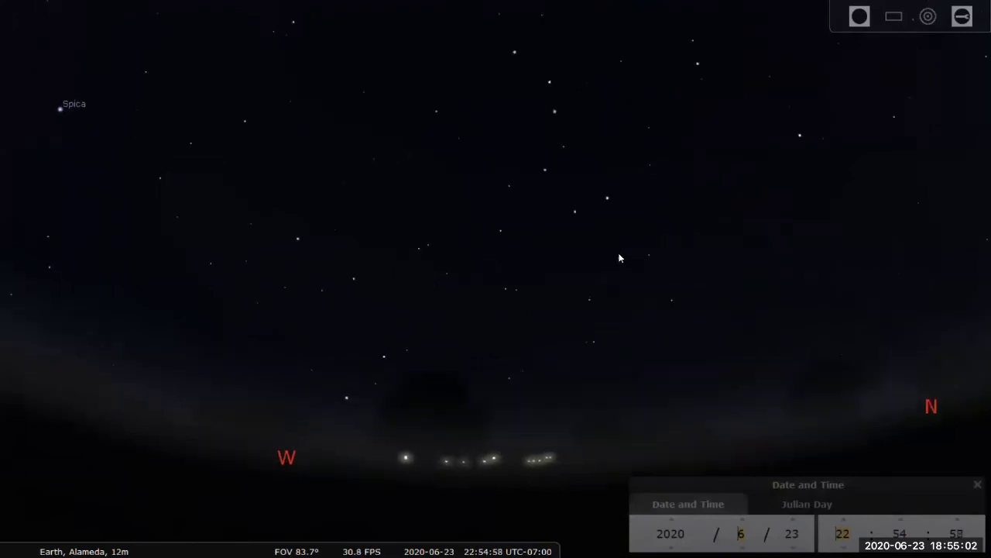
scroll(690, 195, "up", 2)
left_click_drag(689, 194, 618, 281)
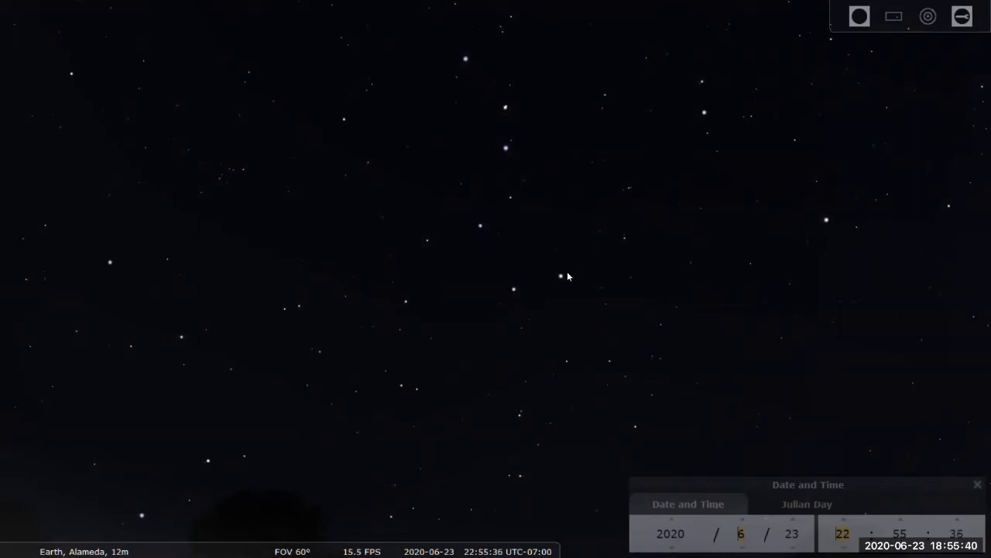
Select Polaris to read its object data and zoom in around it to a field of view of about 30.8°
left_click(828, 221)
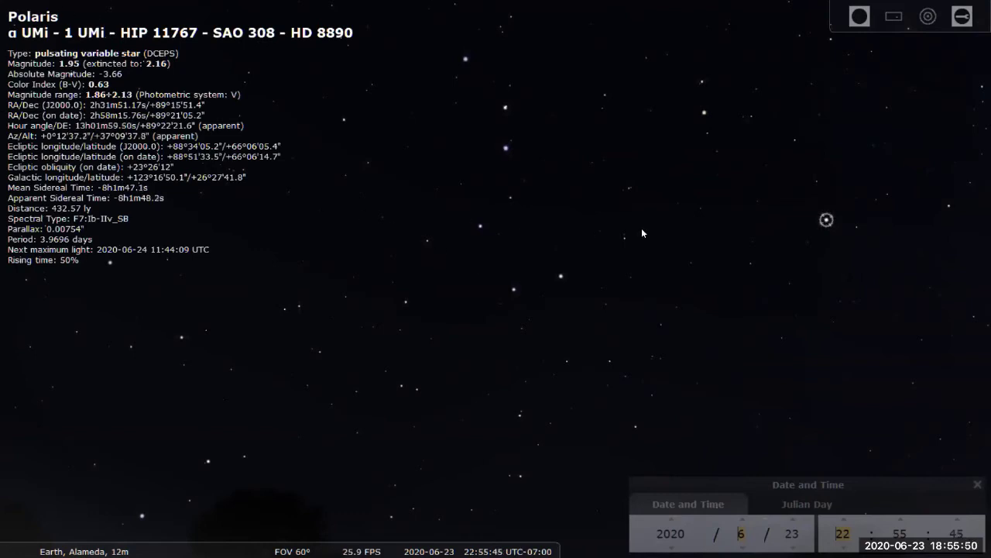
left_click_drag(714, 240, 605, 260)
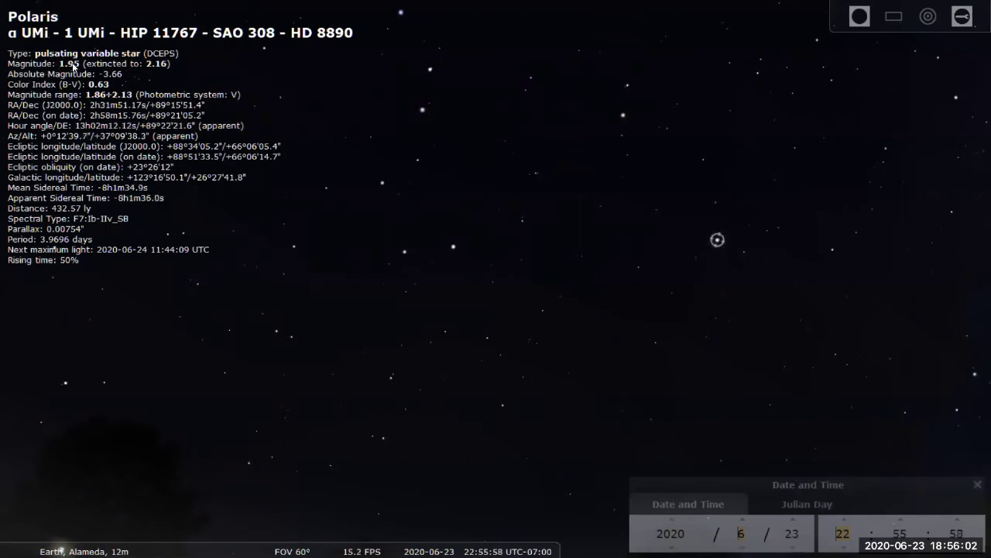
scroll(742, 235, "up", 3)
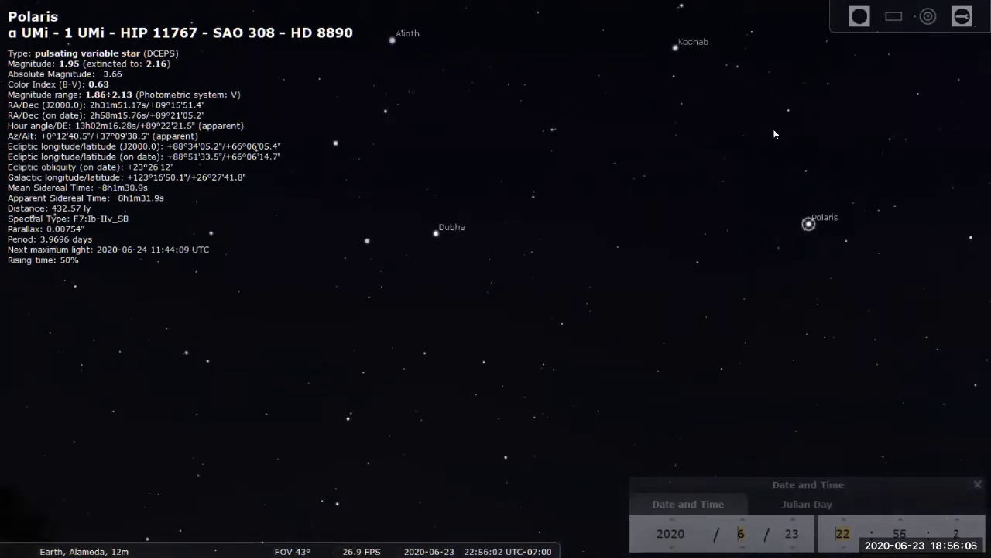
scroll(736, 130, "up", 1)
left_click_drag(725, 128, 602, 225)
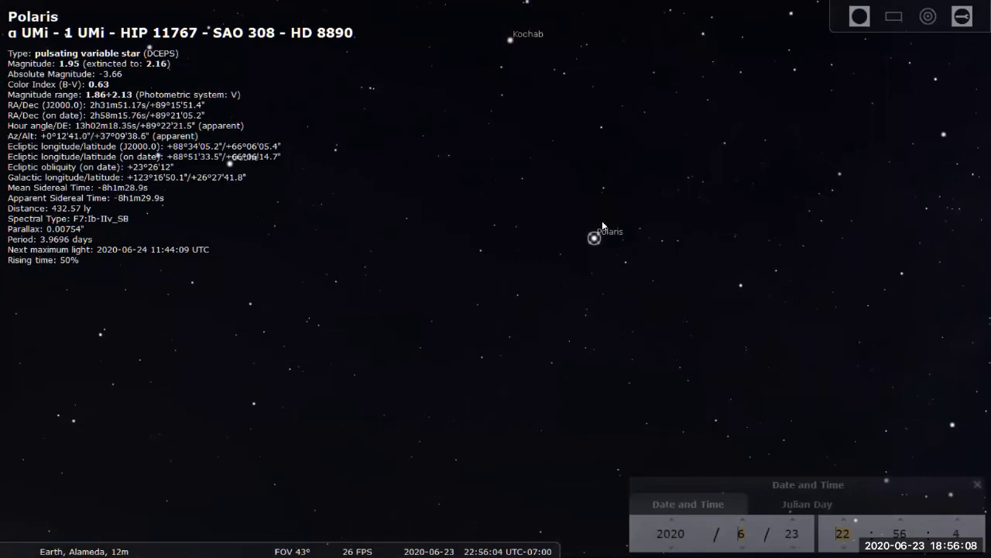
scroll(602, 246, "up", 2)
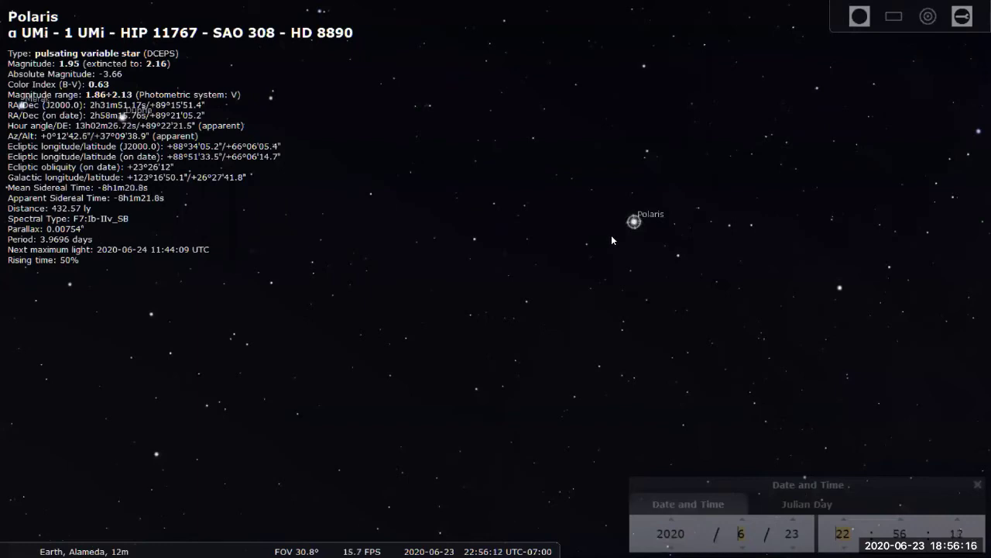
Deselect Polaris and zoom back out to a field of view of about 83.7° above the northern horizon
right_click(612, 236)
scroll(612, 240, "down", 3)
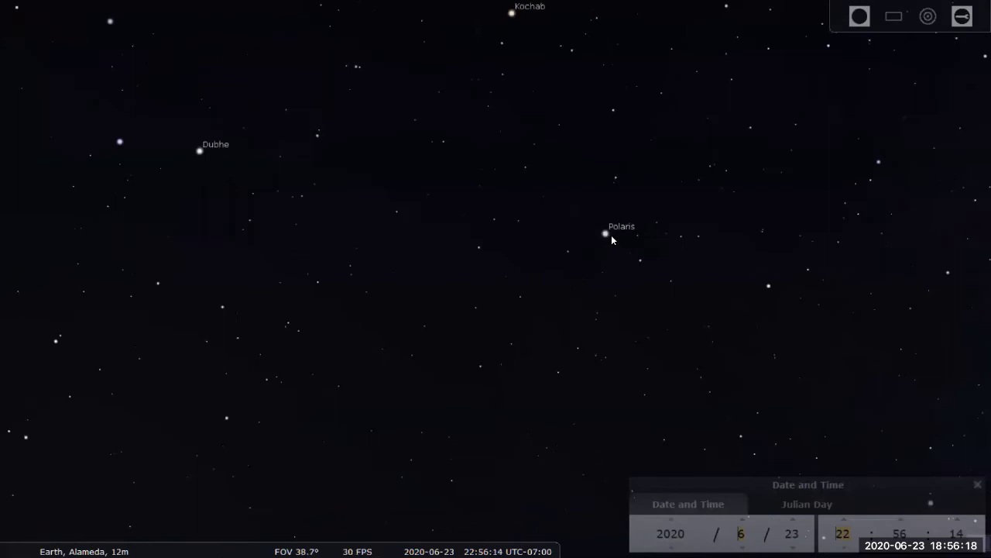
scroll(612, 240, "down", 3)
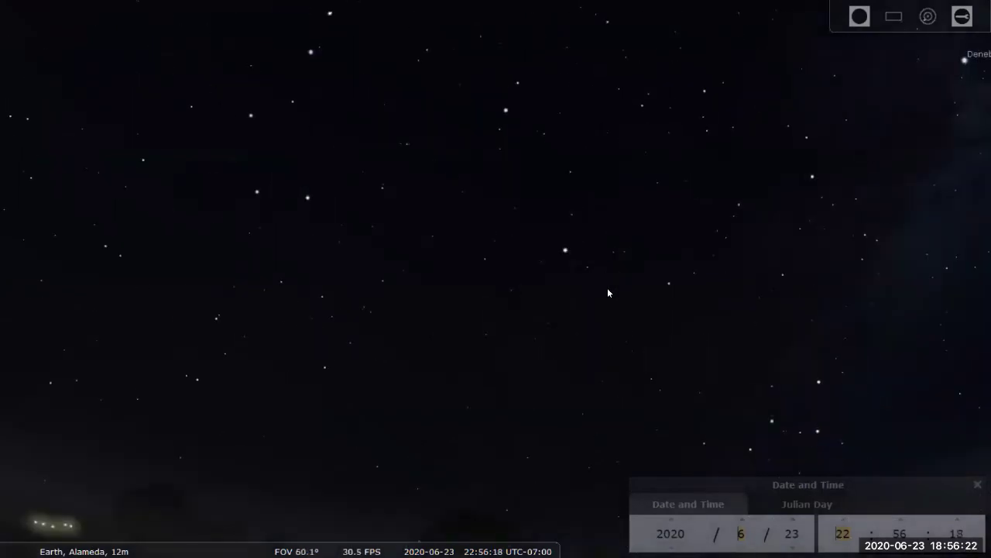
scroll(608, 288, "down", 2)
scroll(609, 291, "down", 2)
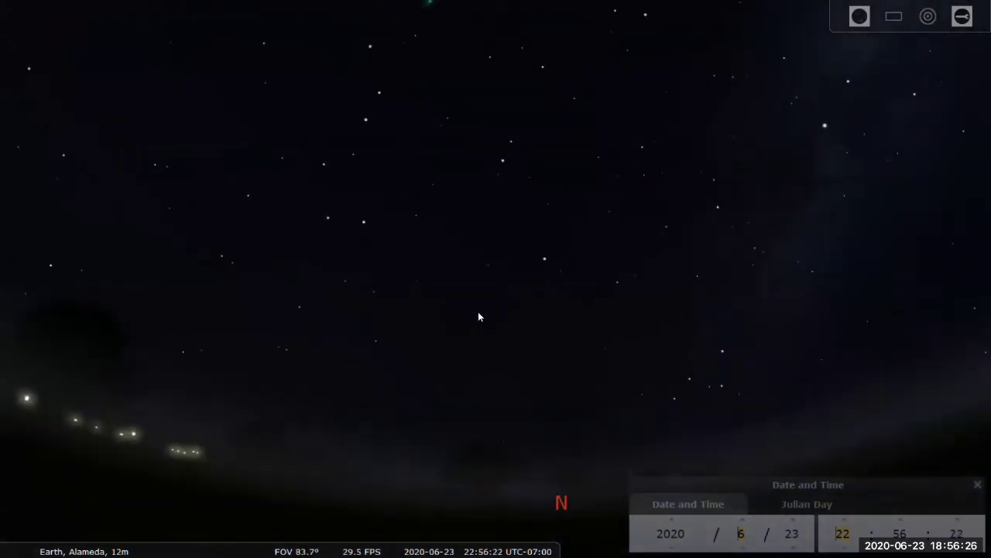
Look along the northern sky and widen the field of view to about 98.9° to include Vega and Altair
mouse_move(443, 319)
left_mouse_down()
mouse_move(476, 317)
mouse_move(517, 342)
mouse_move(496, 354)
mouse_move(470, 310)
mouse_move(602, 295)
left_mouse_up()
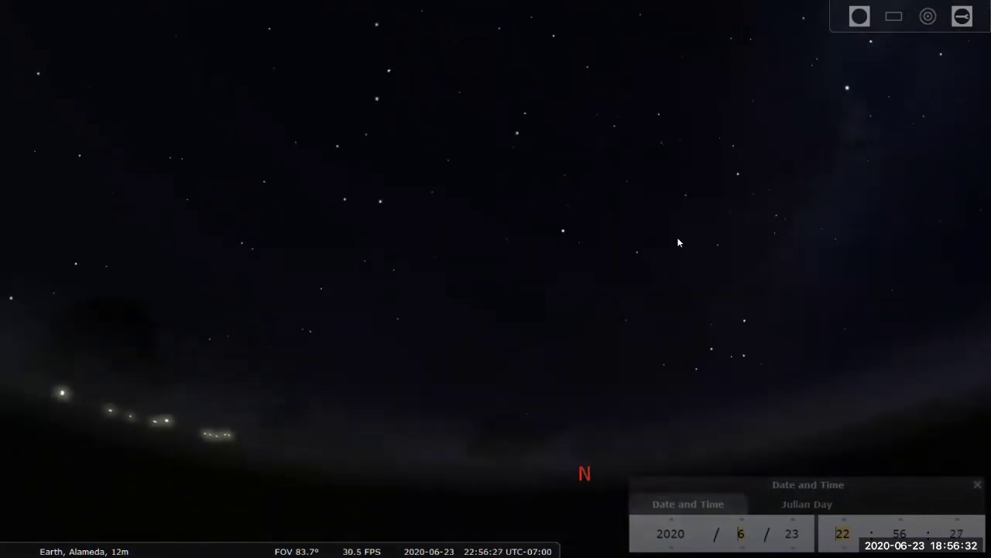
left_click_drag(678, 243, 644, 189)
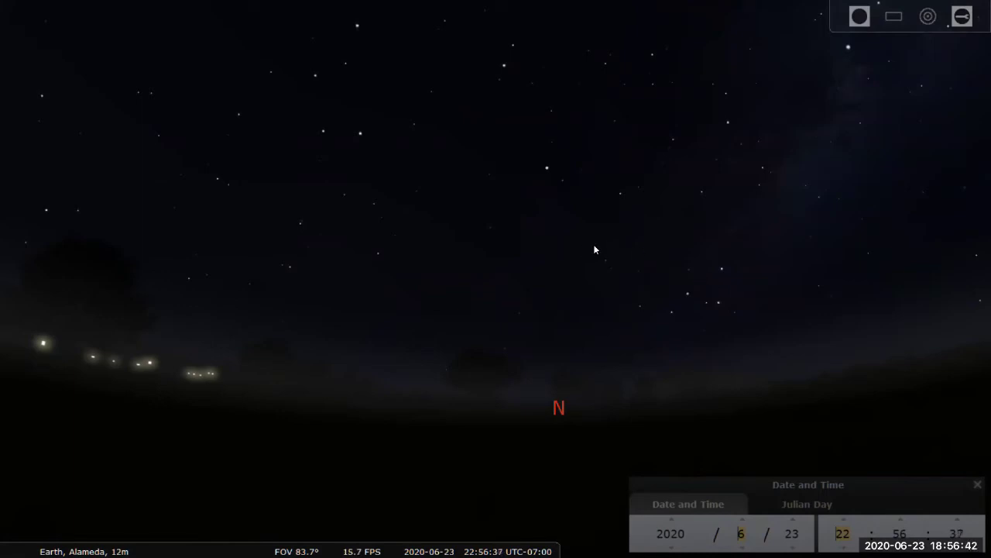
scroll(596, 232, "down", 2)
mouse_move(611, 154)
left_mouse_down()
mouse_move(605, 255)
mouse_move(689, 255)
mouse_move(676, 239)
left_mouse_up()
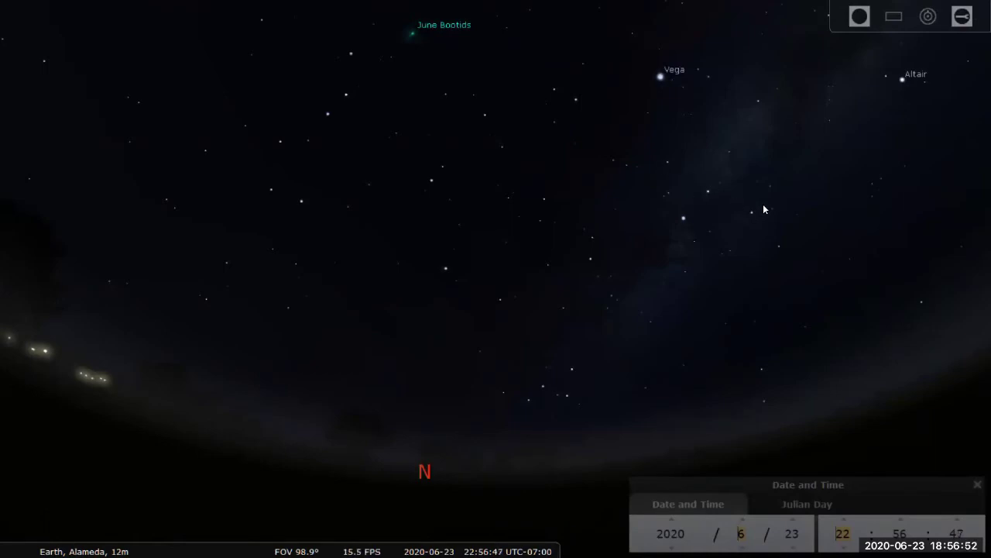
Turn the view through east towards south past Jupiter and Saturn, and turn it back to the northeastern sky
key("Right")
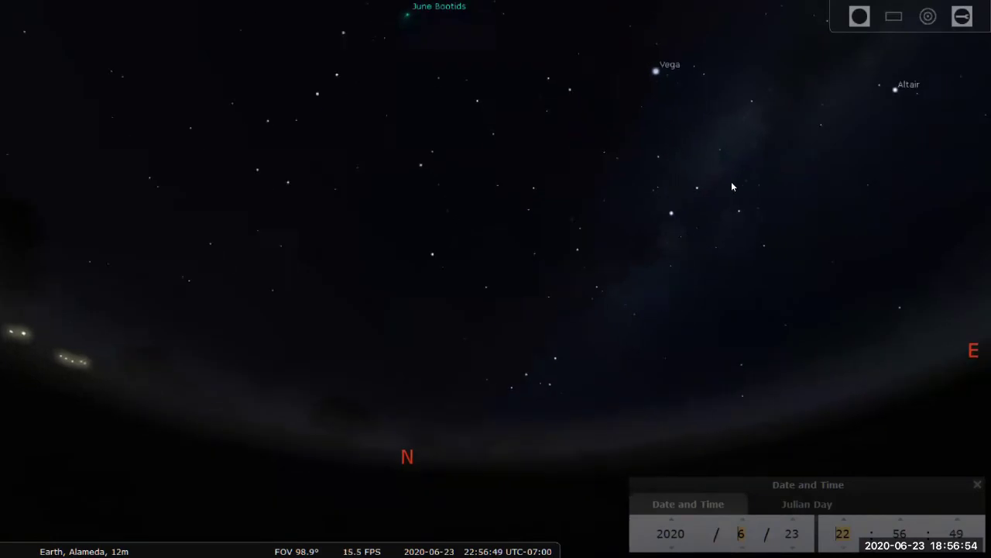
key("Right")
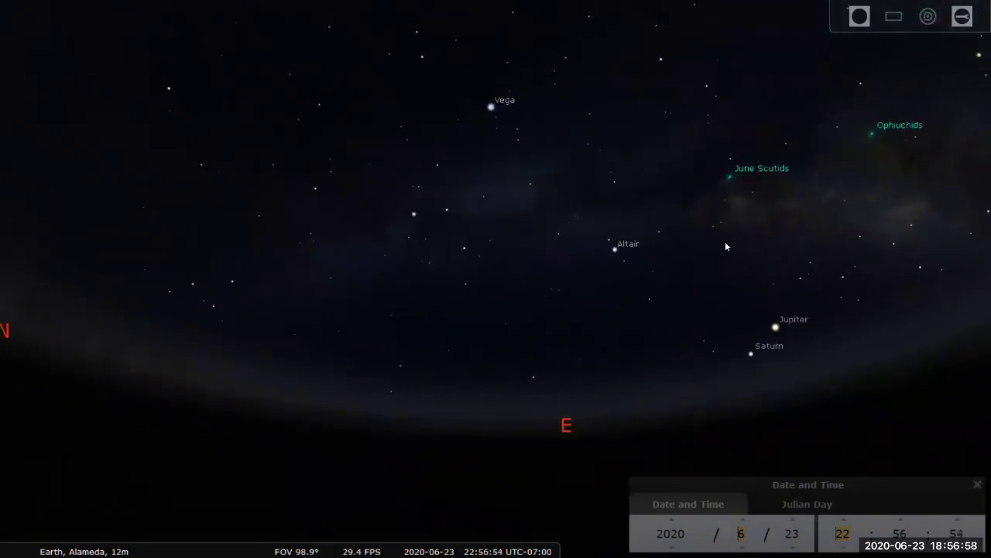
key("Right")
key("Right")
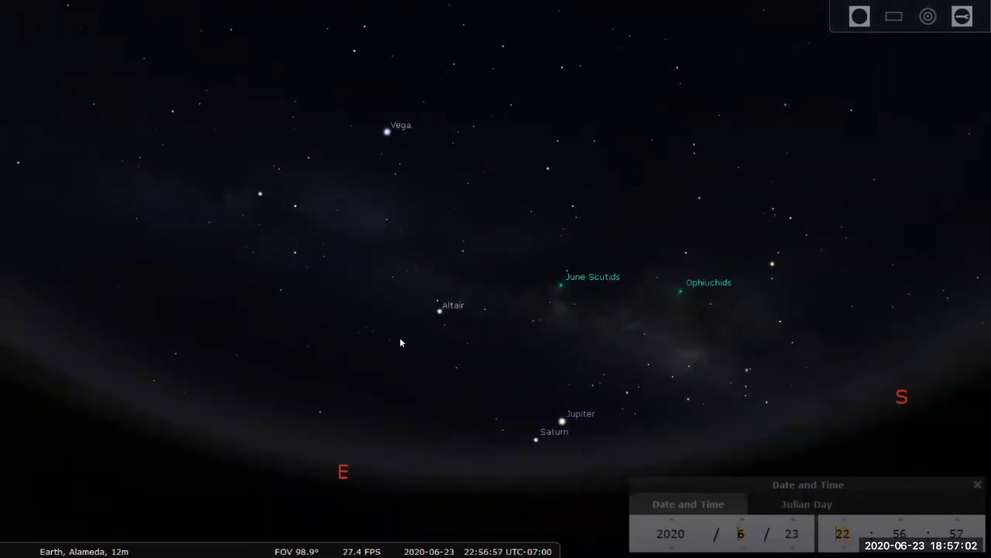
key("Left")
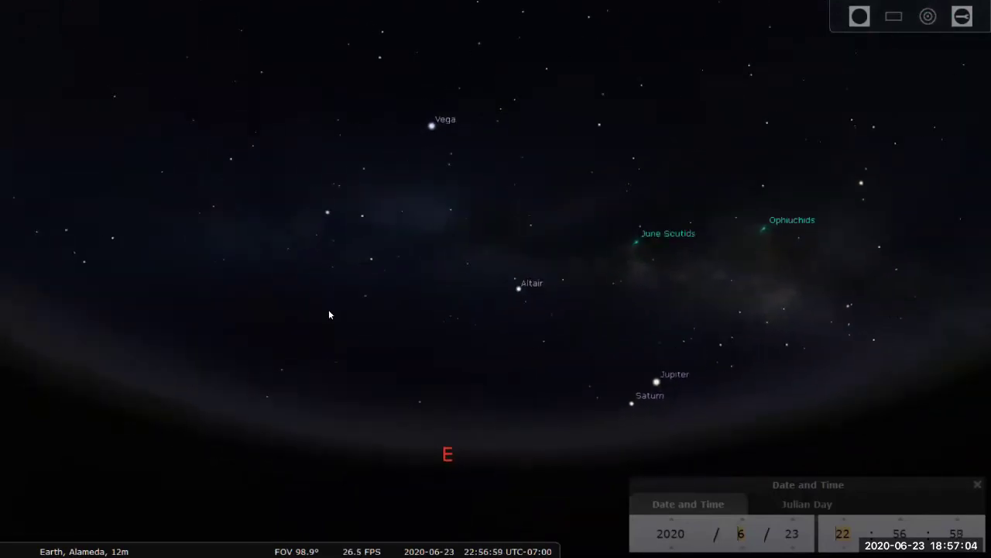
key("Left")
key("Up")
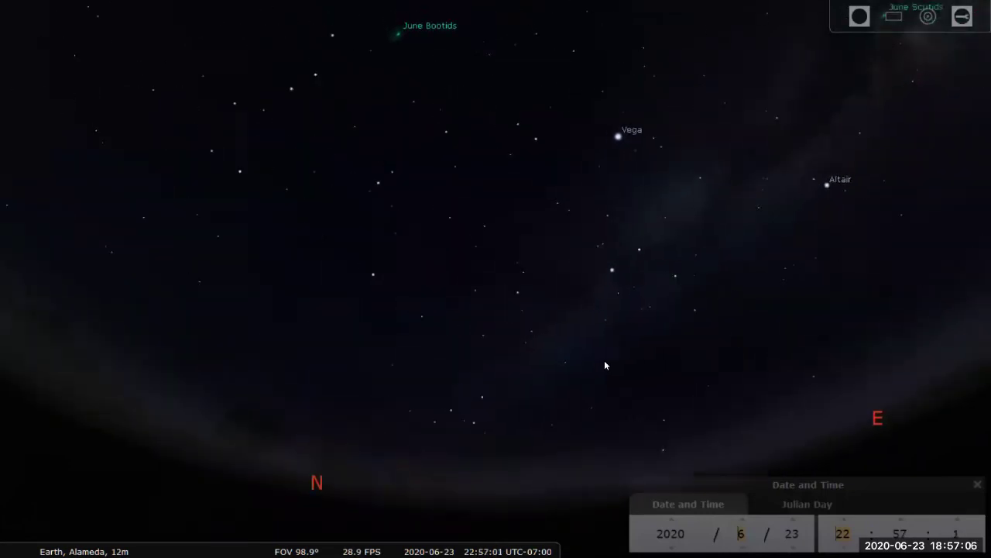
Show the constellation labels and the constellation lines in the northern sky
mouse_move(318, 544)
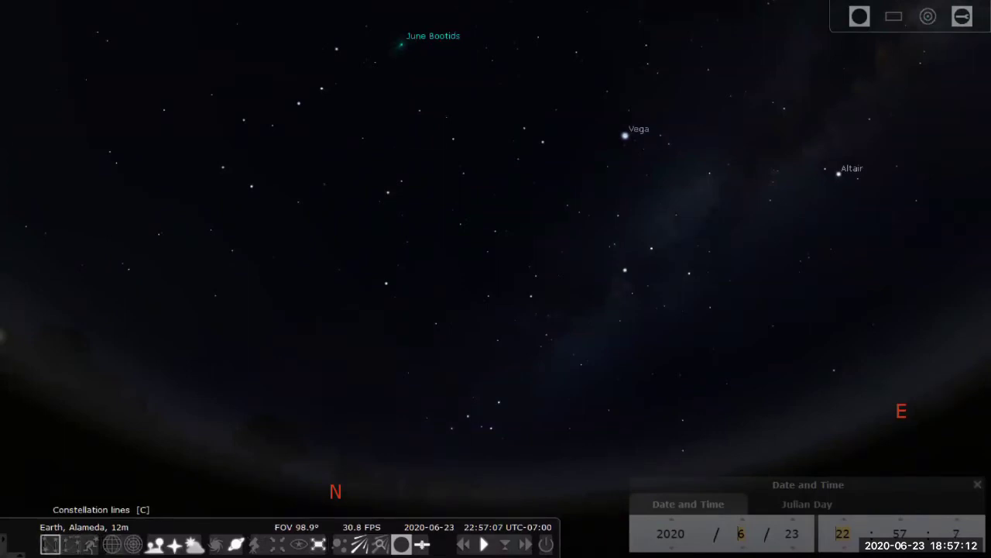
left_click(70, 544)
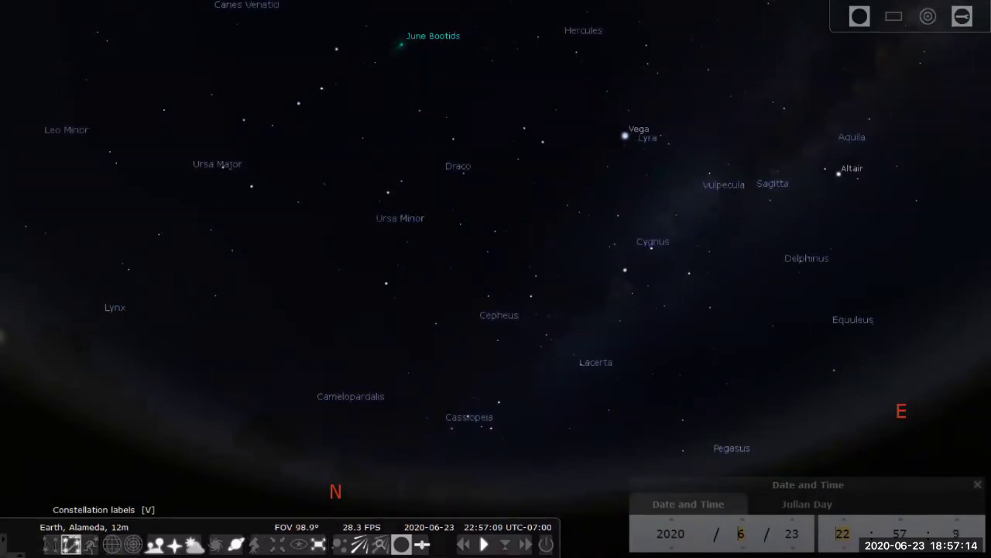
left_click(50, 545)
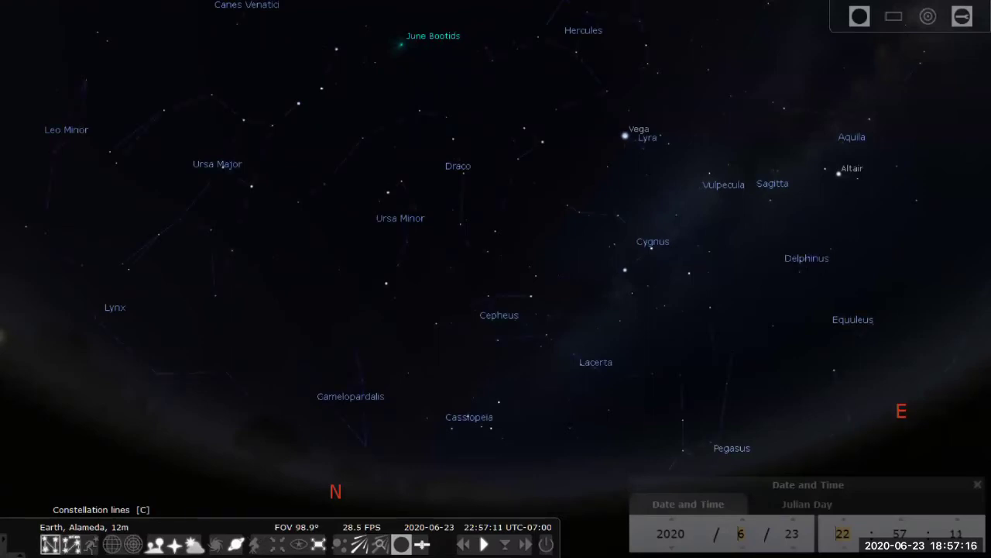
key("Left")
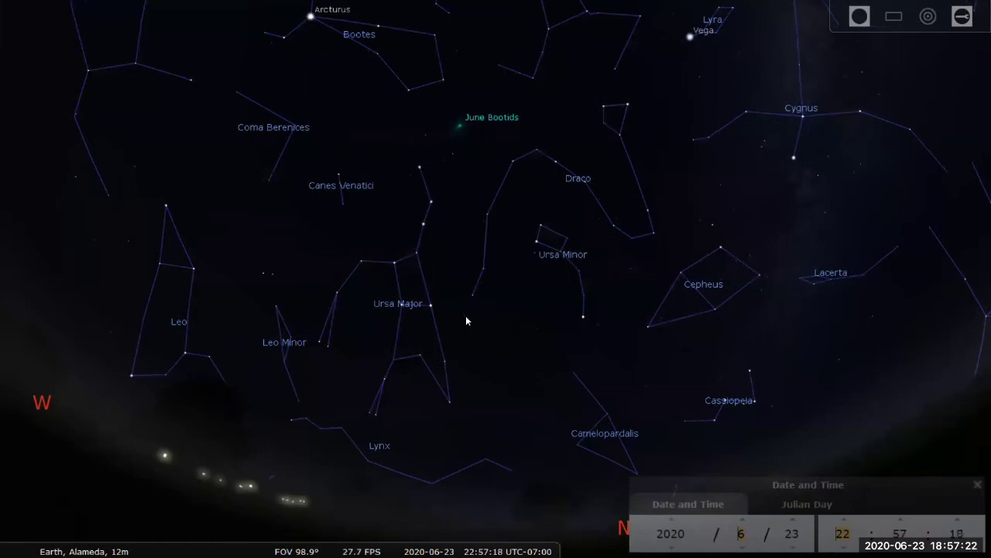
Turn the view from the northern sky through west to the southern sky, past Leo, Virgo, Libra and Scorpius
key("Down")
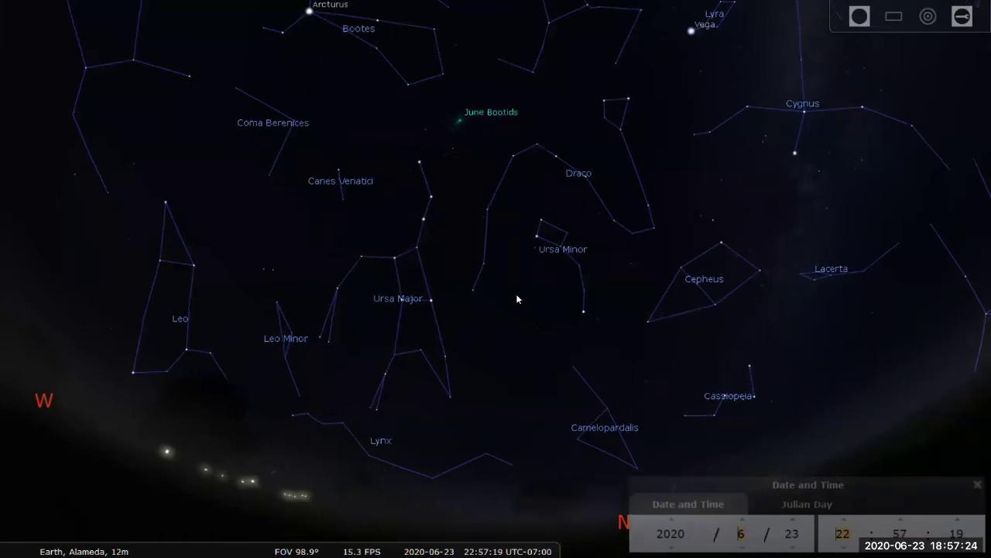
key("Up")
key("Left")
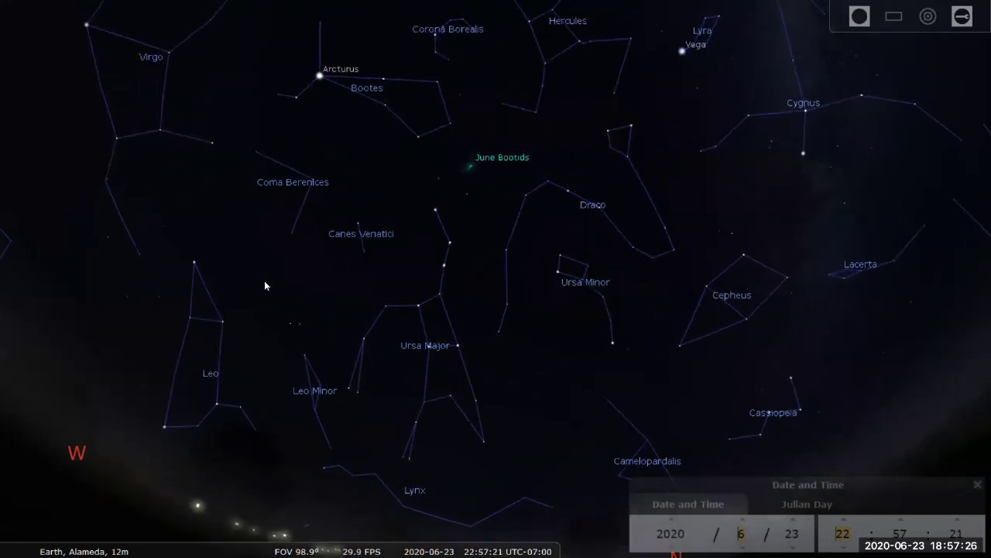
key("Left")
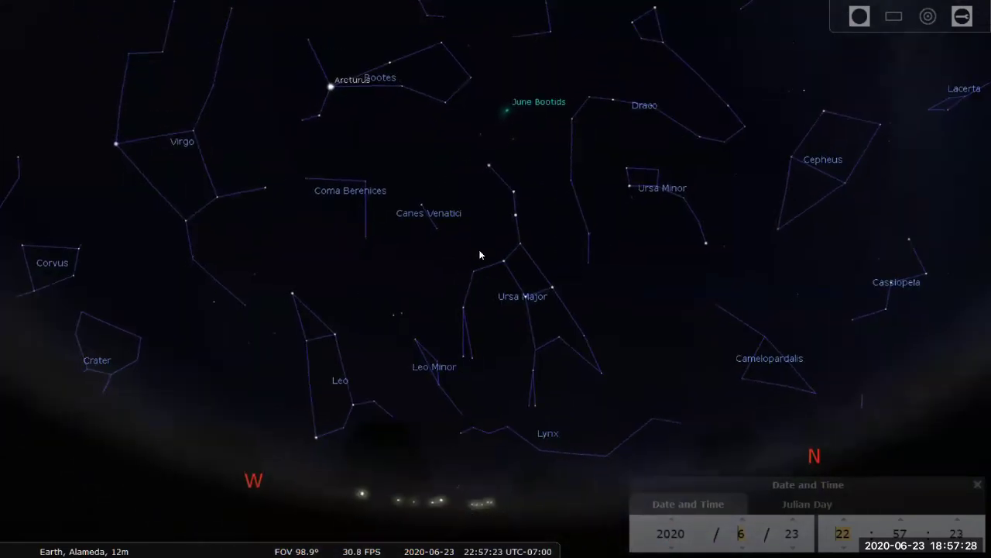
key("Left")
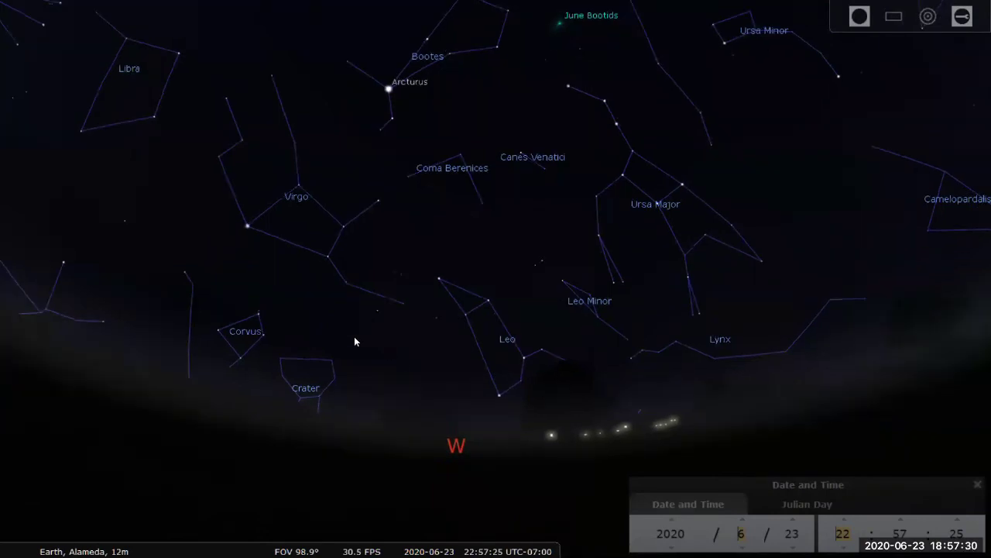
key("Left")
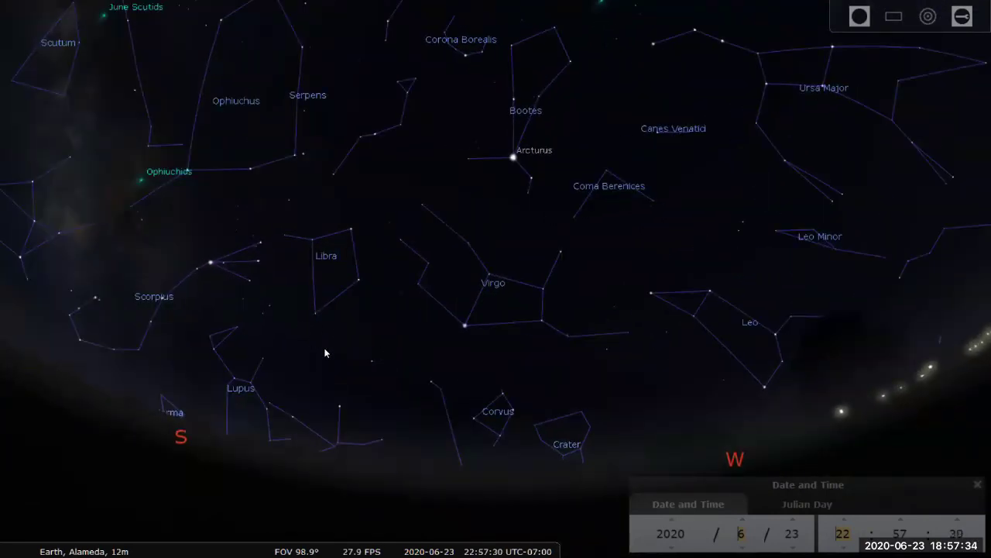
key("Left")
key("Left")
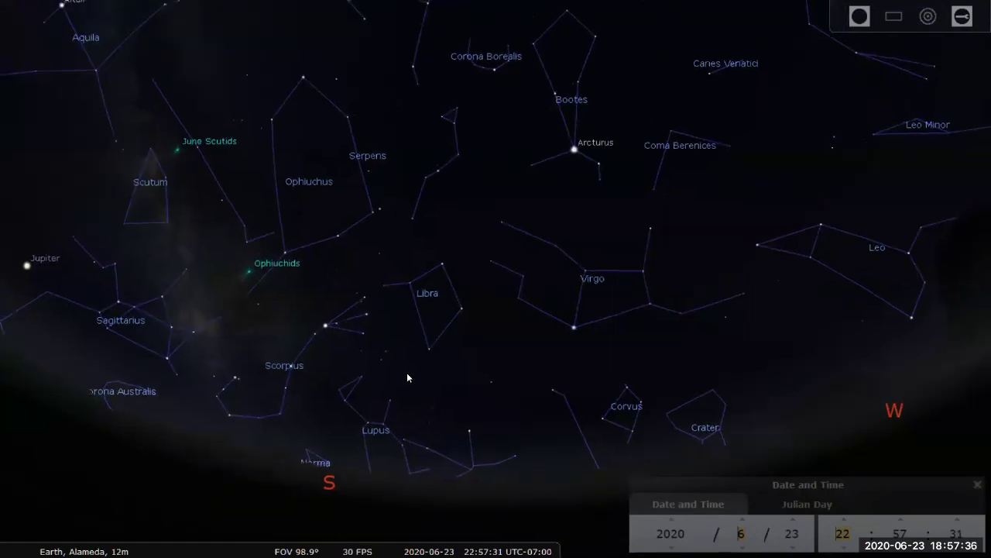
key("Up")
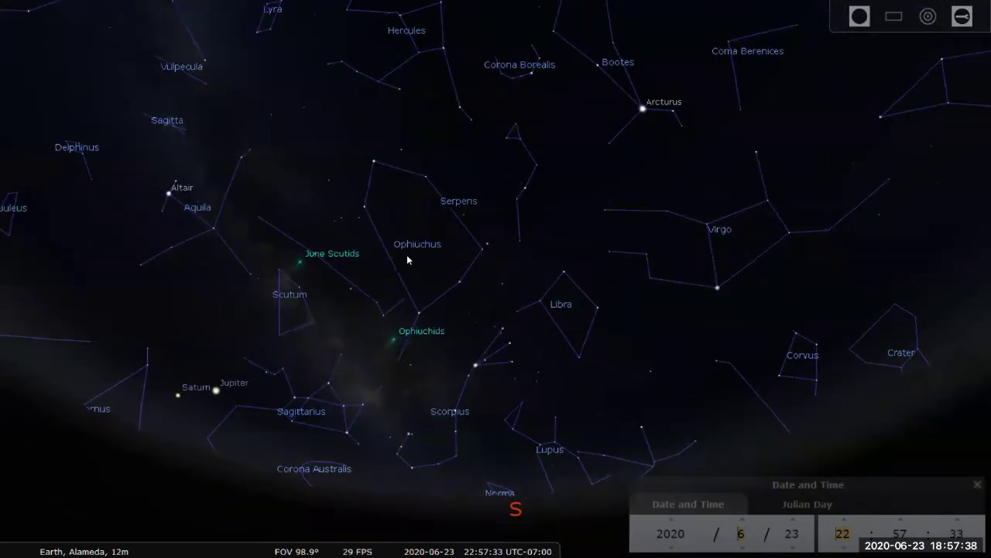
Widen the field of view to about 193° and raise the view to show the whole sky dome
scroll(407, 255, "down", 1)
scroll(488, 206, "down", 3)
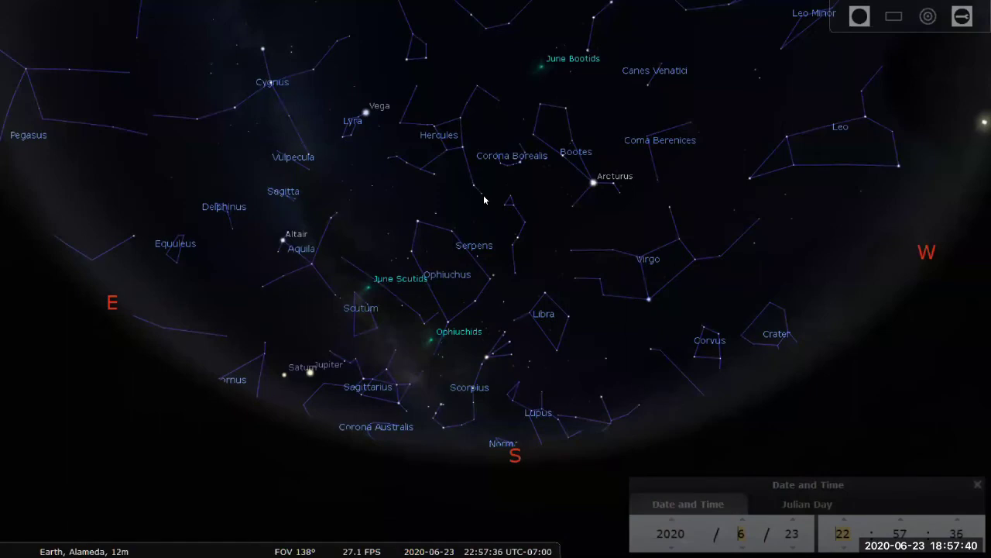
key("Up")
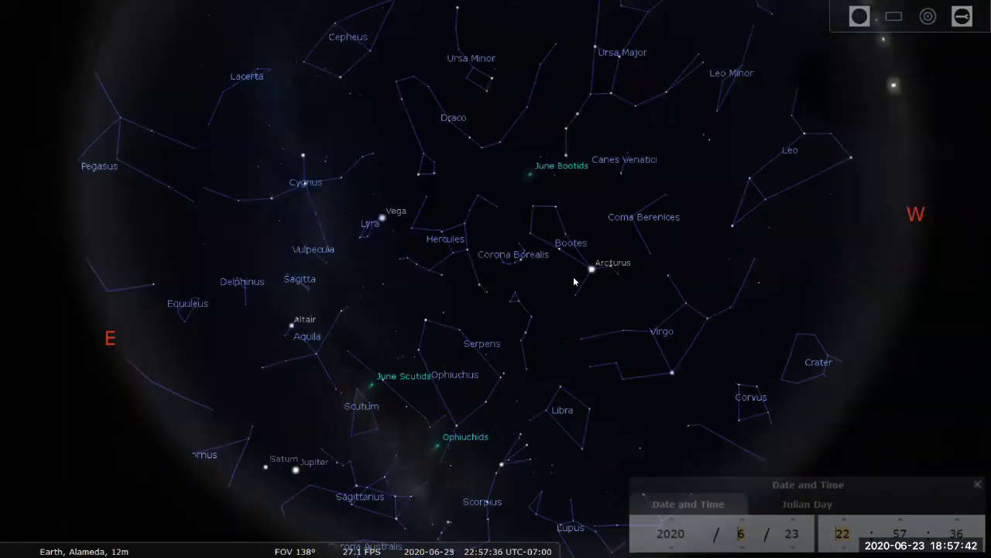
scroll(587, 245, "down", 4)
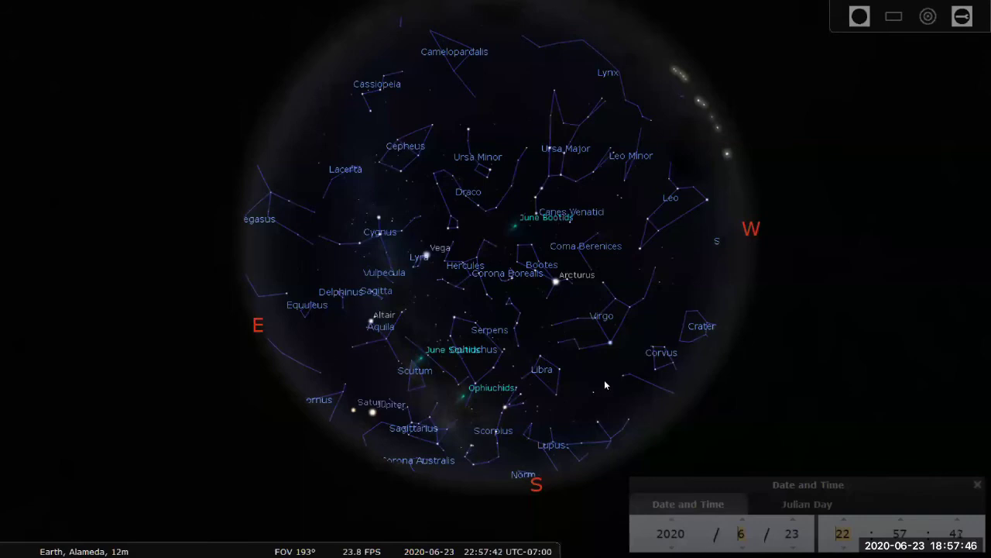
Advance the simulation time hour by hour past midnight, to hour 0 on 24 June 2020
left_click(848, 533)
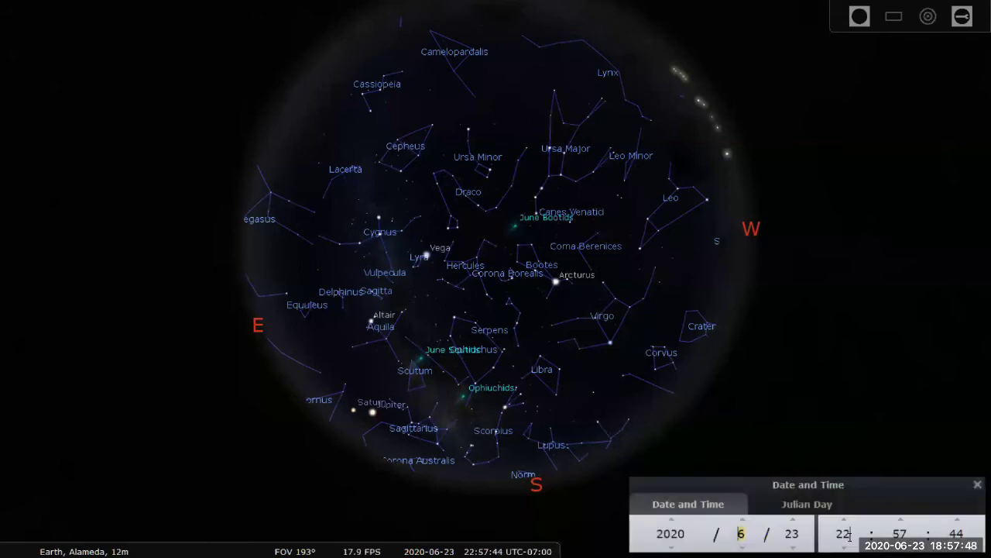
scroll(849, 534, "up", 1)
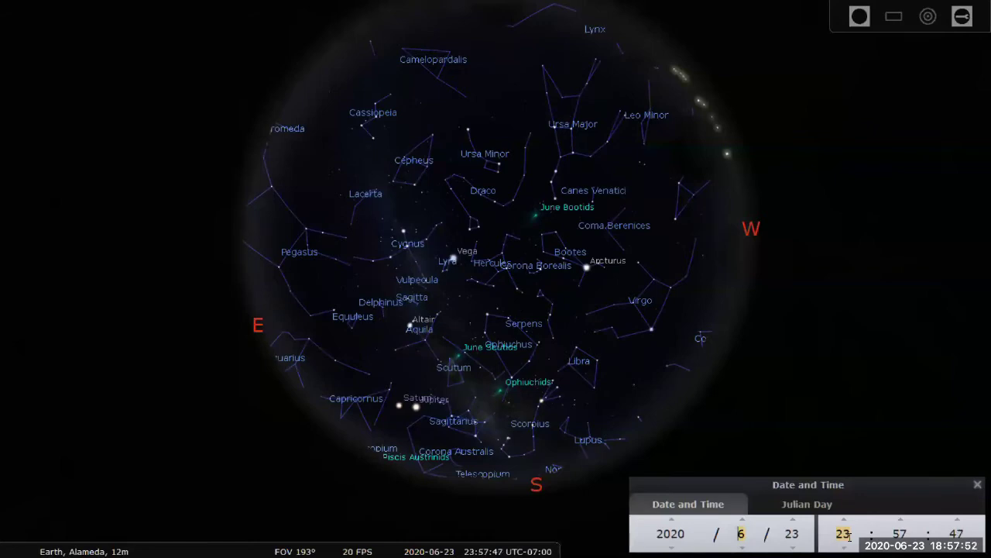
scroll(849, 535, "up", 1)
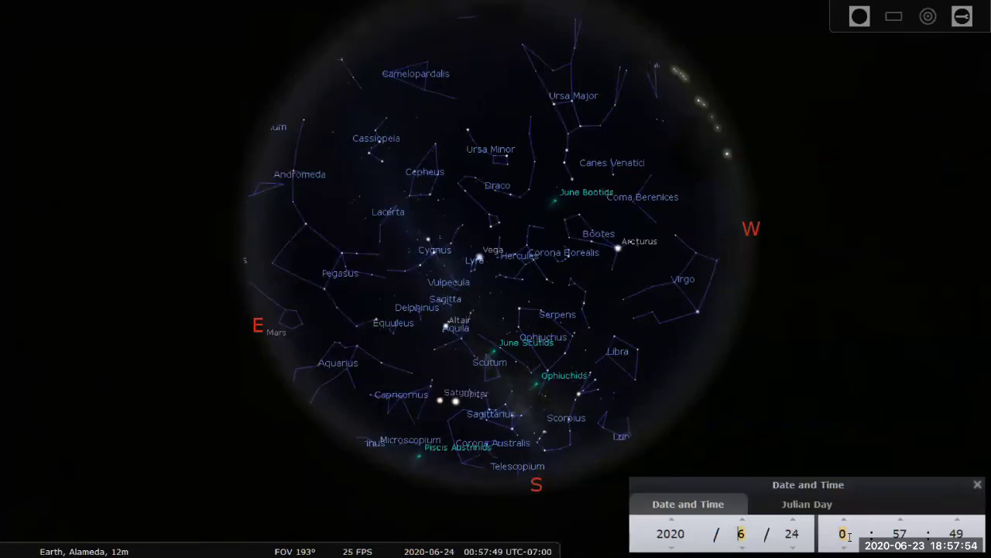
Turn off the planet labels and advance the simulation time hour by hour to hour 3
mouse_move(401, 544)
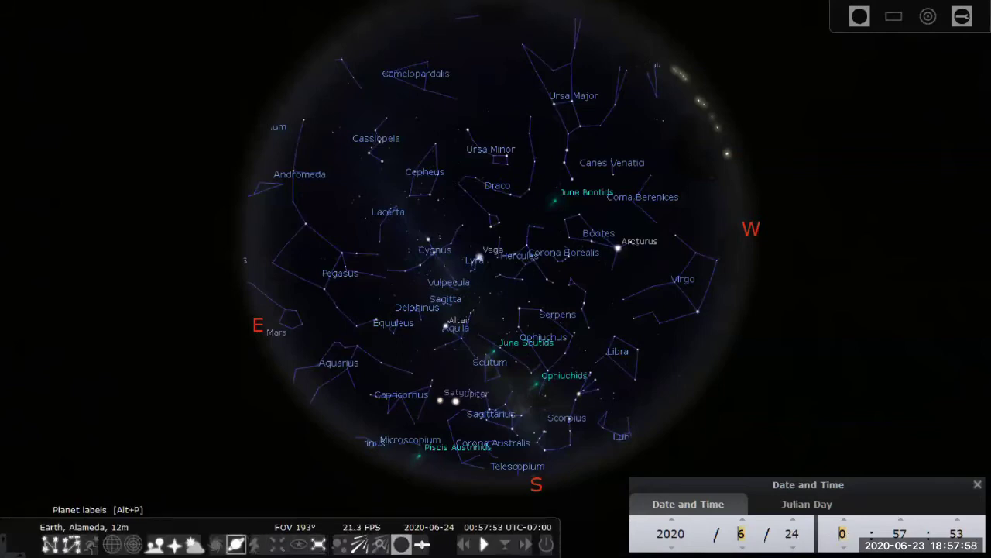
left_click(236, 544)
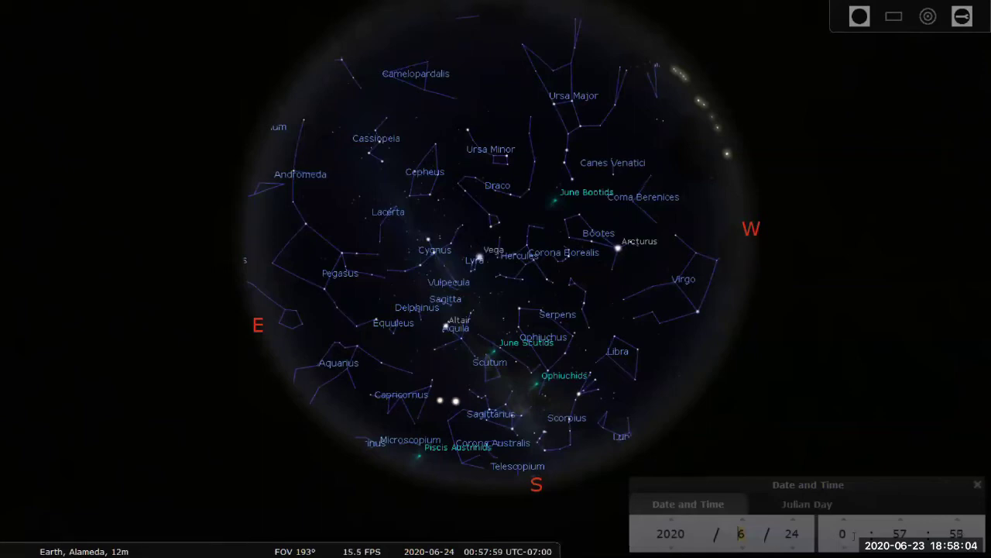
scroll(854, 536, "up", 1)
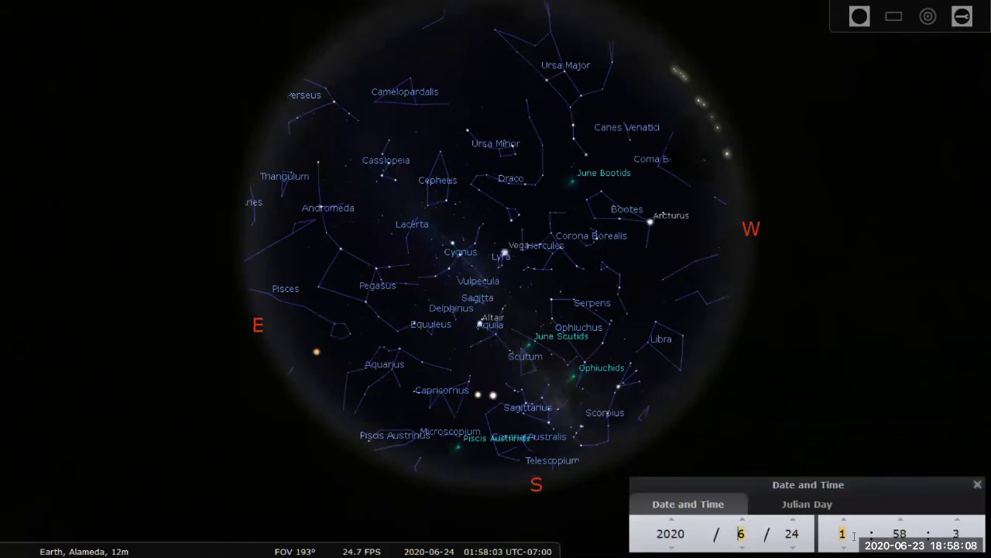
scroll(855, 535, "up", 1)
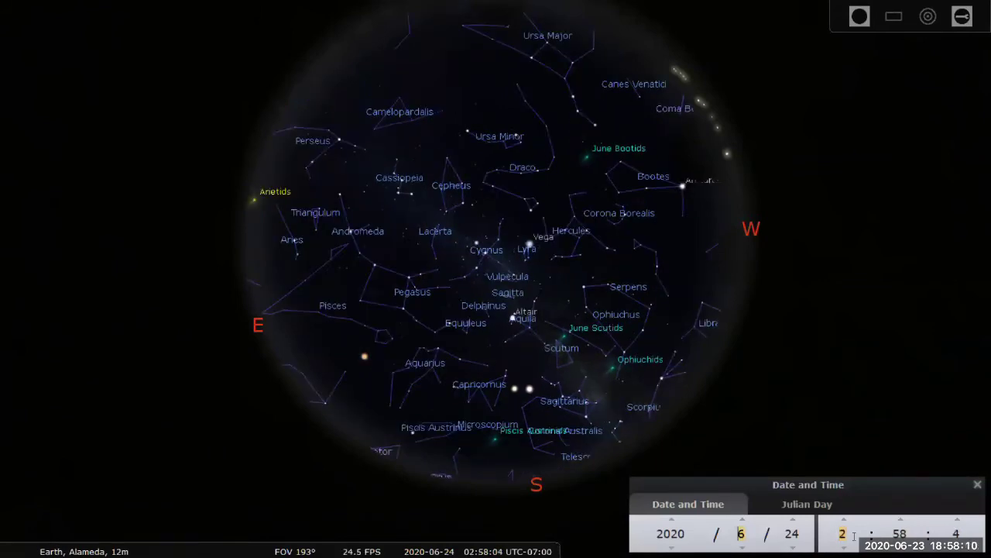
scroll(854, 535, "up", 1)
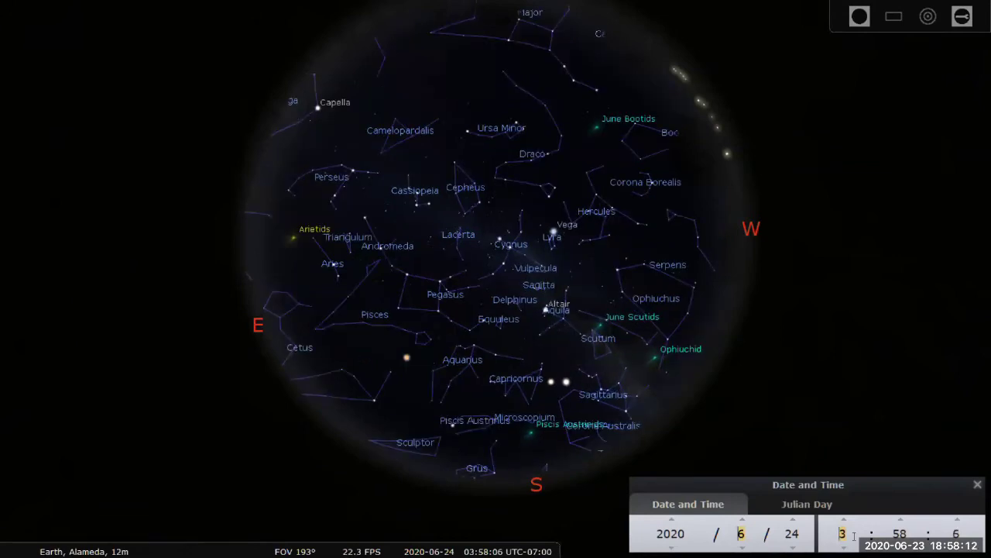
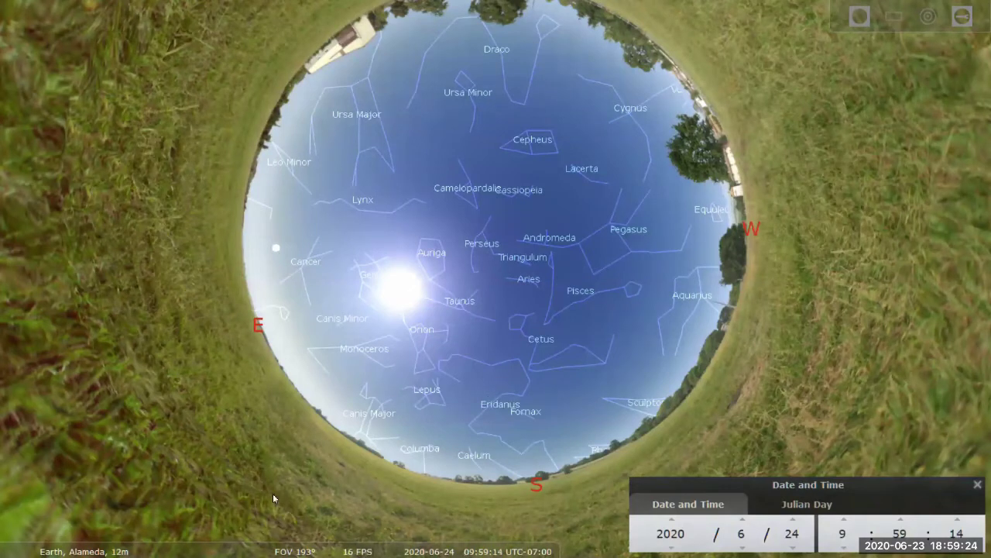
Turn off the atmosphere and narrow the field of view to about 70.9° on the southern sky around Orion and Canis Major
mouse_move(195, 545)
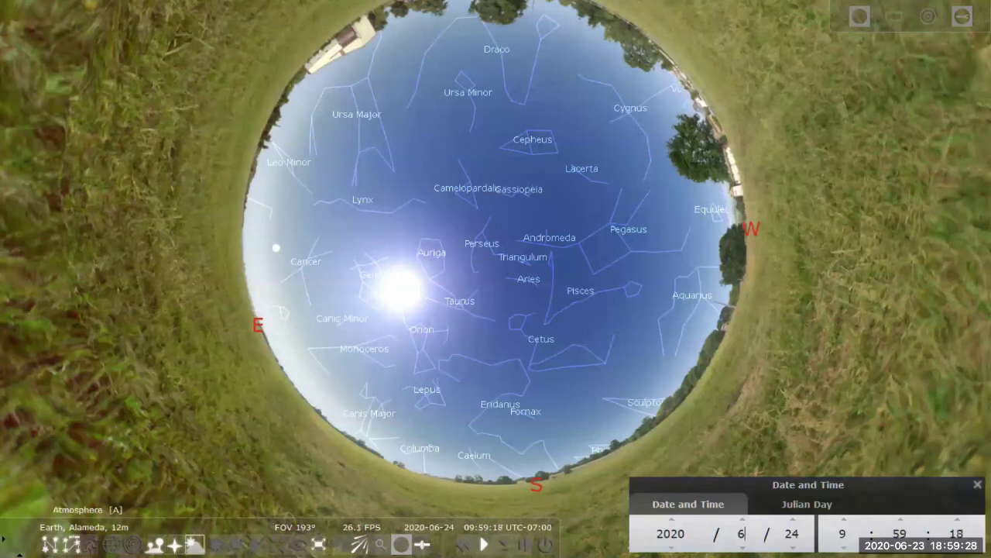
left_click(194, 545)
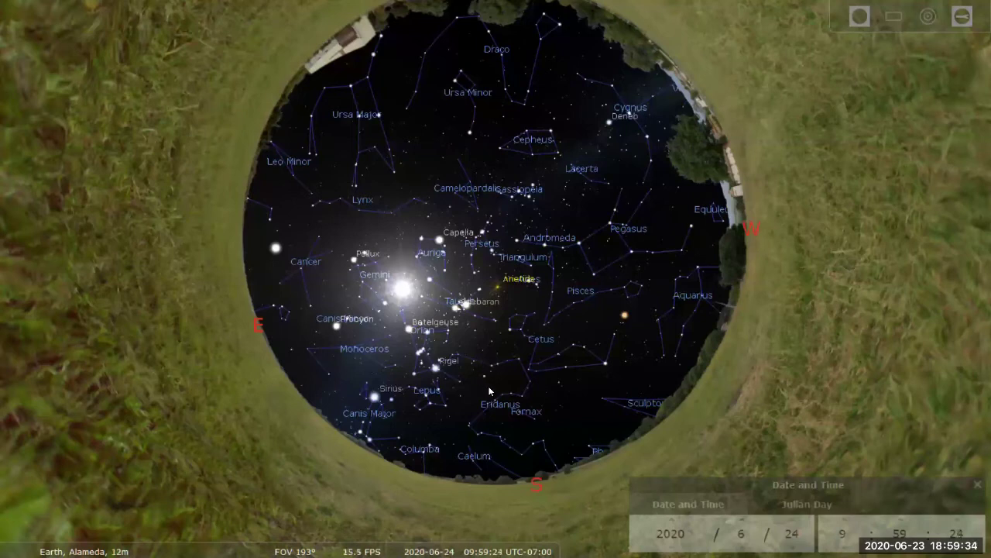
scroll(490, 392, "up", 5)
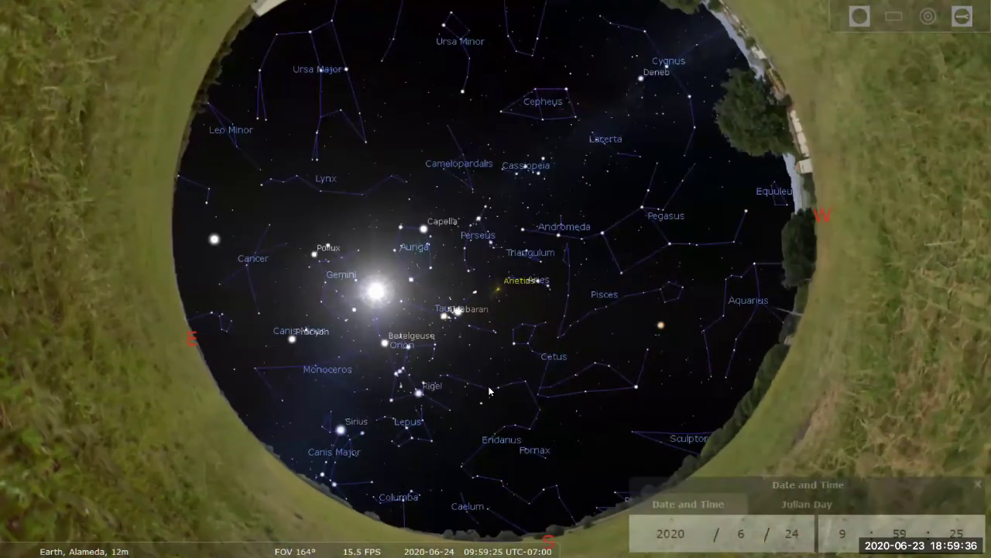
scroll(449, 364, "up", 3)
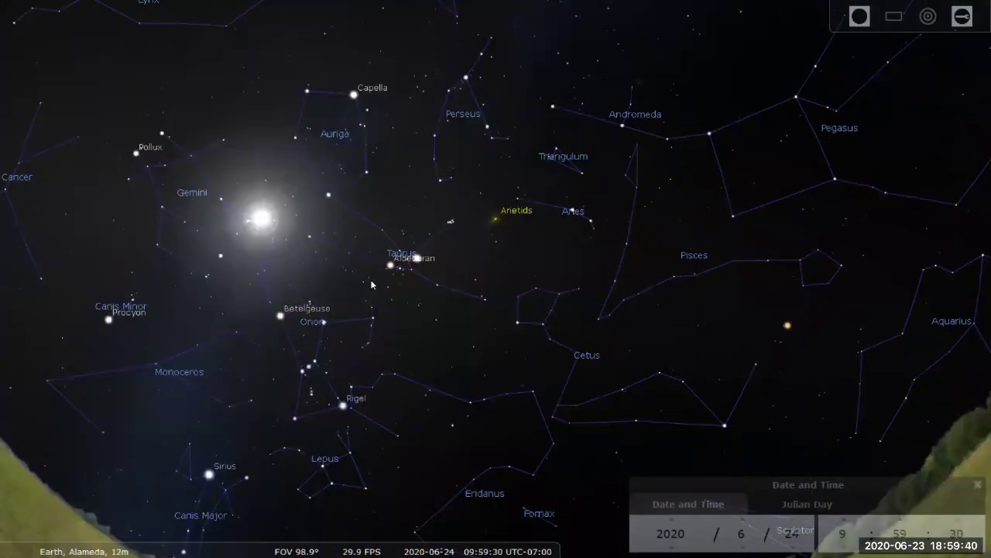
key("Down")
key("Down")
key("Page_Up")
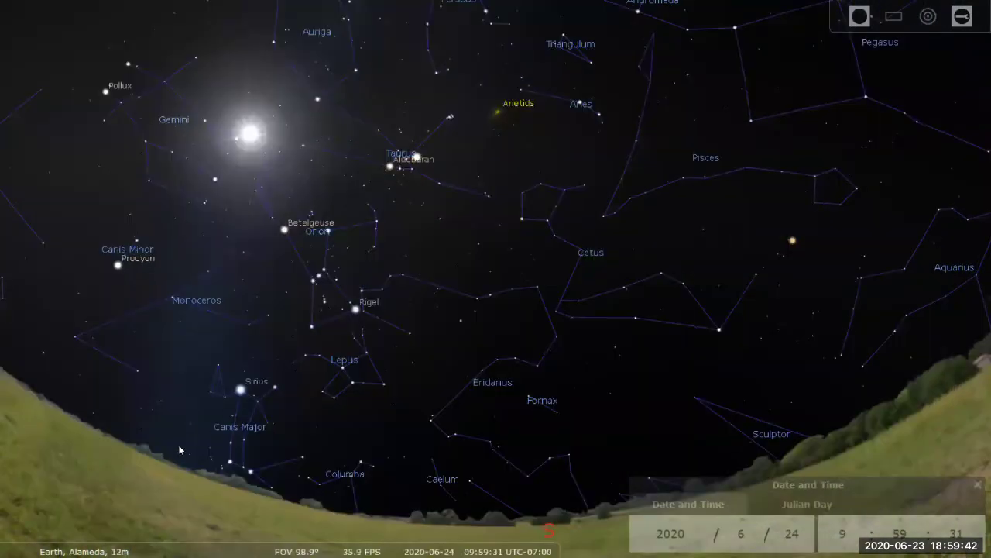
key("Down")
key("Page_Up")
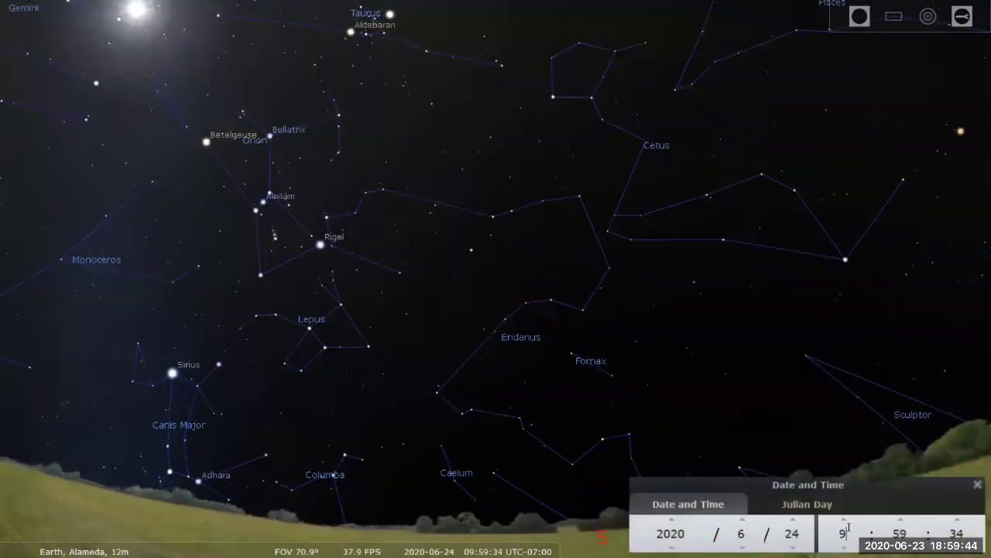
Set the hour to 10 and inspect the data for Sirius, leaving no object selected
key("Up")
left_click(284, 330)
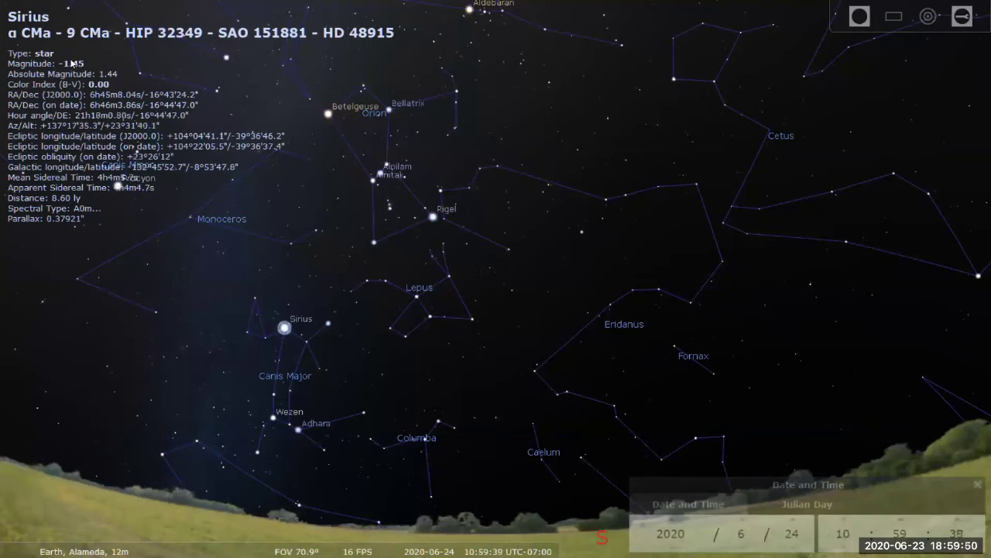
left_click(340, 268)
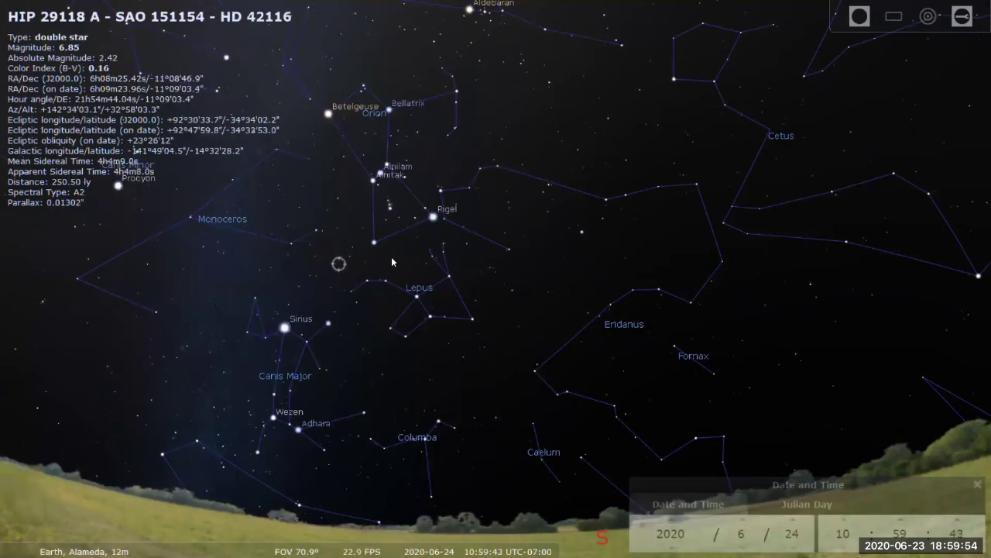
left_click(396, 255)
right_click(393, 273)
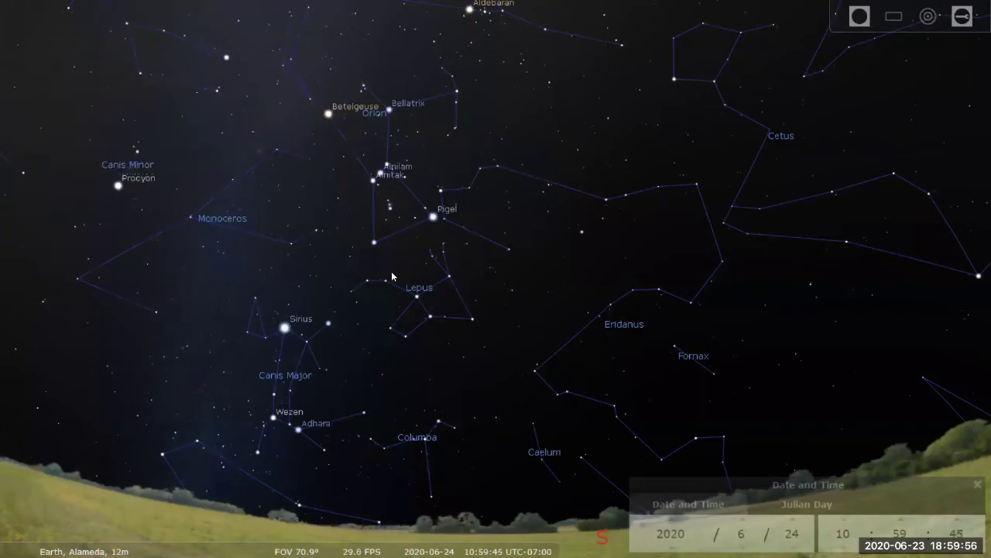
Turn the view towards the southeast to bring in Gemini, Cancer and Canis Minor, and select Sirius briefly before deselecting it
left_click_drag(392, 256, 399, 257)
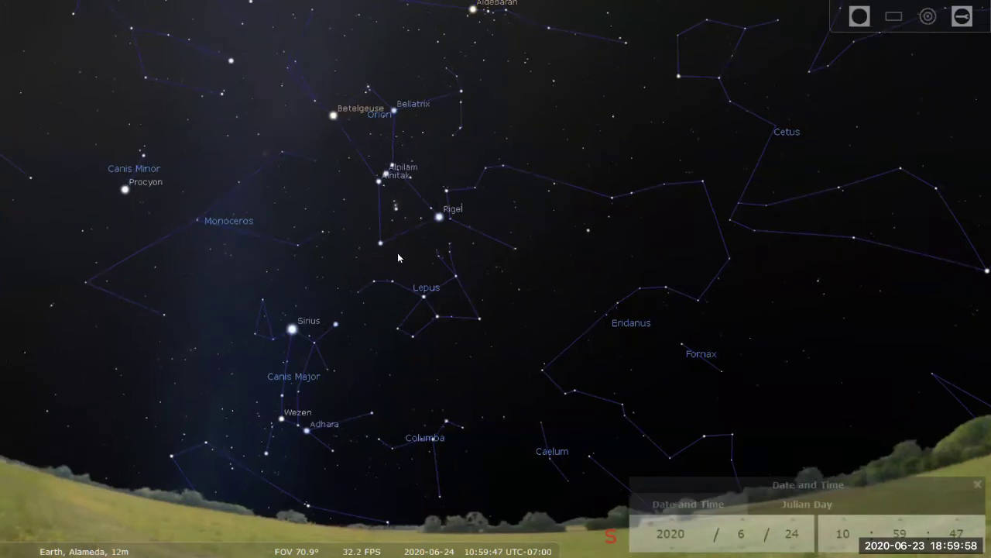
key("Left")
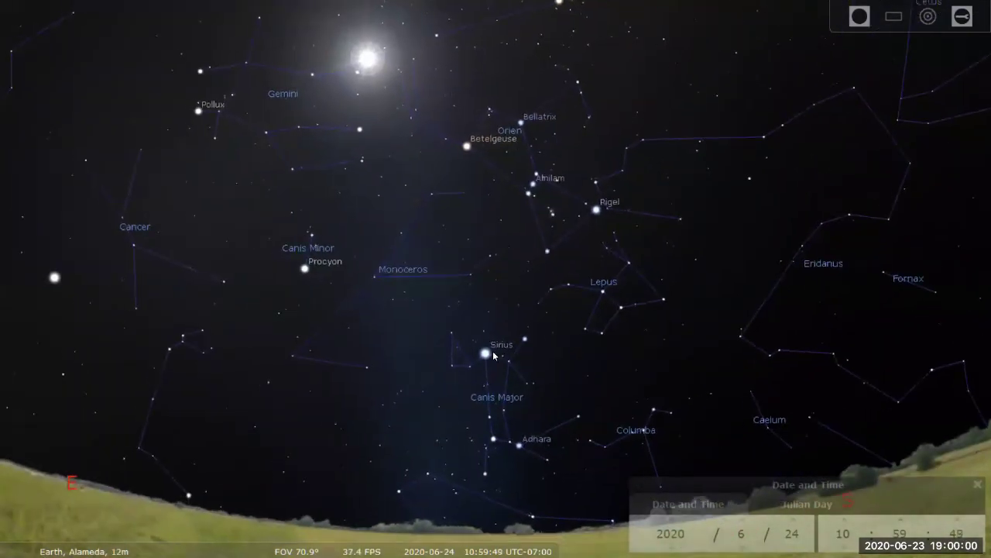
left_click(488, 353)
right_click(391, 341)
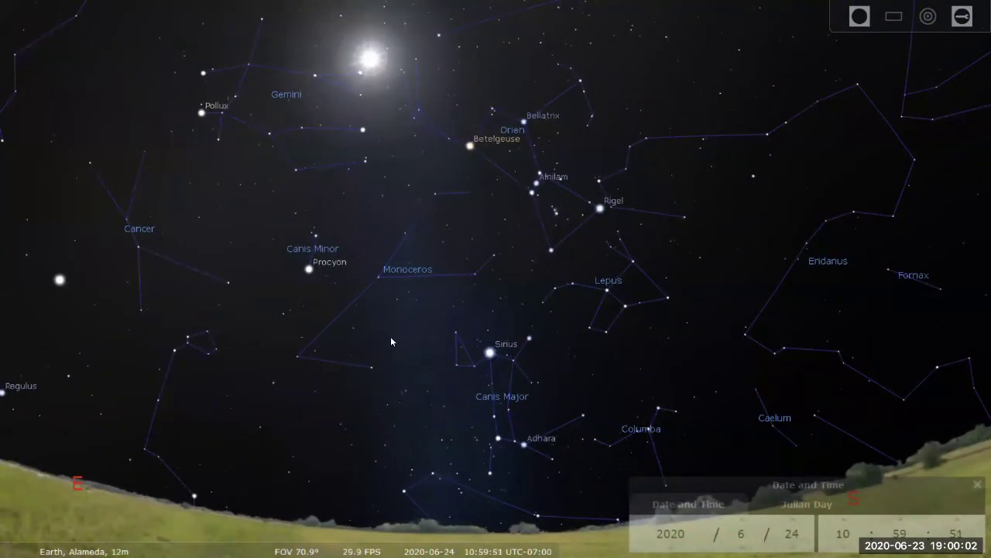
Narrow the field of view to about 50.8° around Orion and Canis Major, and inspect the data for Betelgeuse before deselecting it
scroll(577, 394, "up", 3)
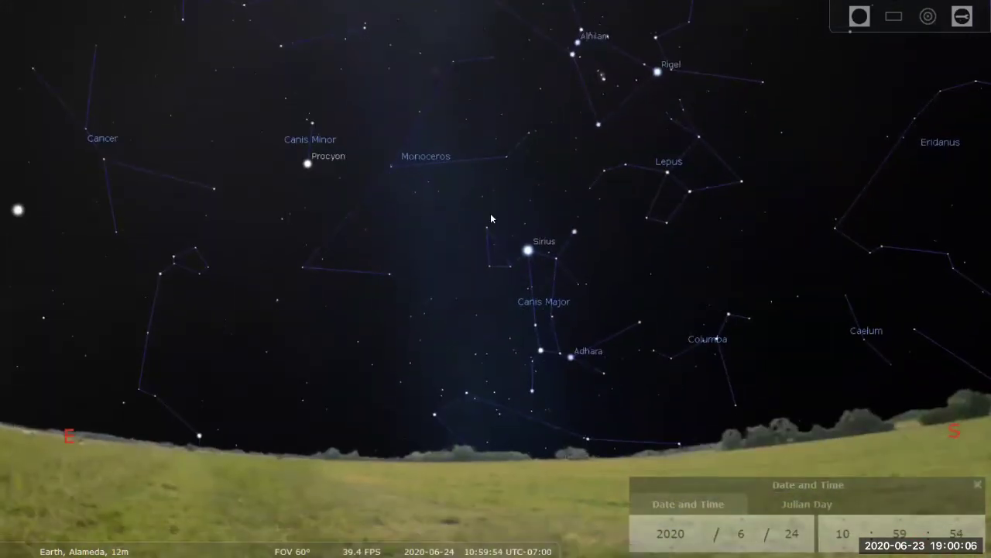
scroll(505, 194, "up", 1)
scroll(506, 203, "up", 2)
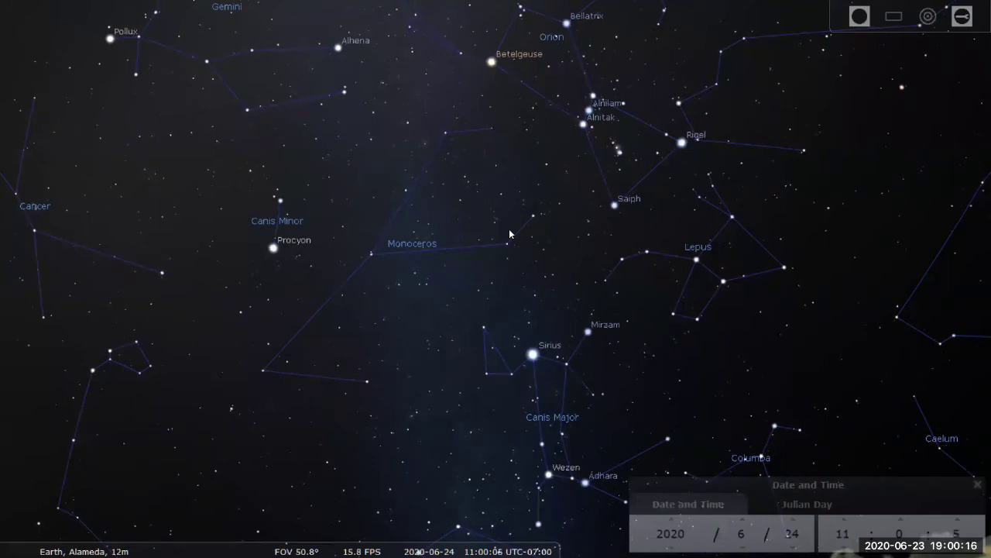
left_click(492, 62)
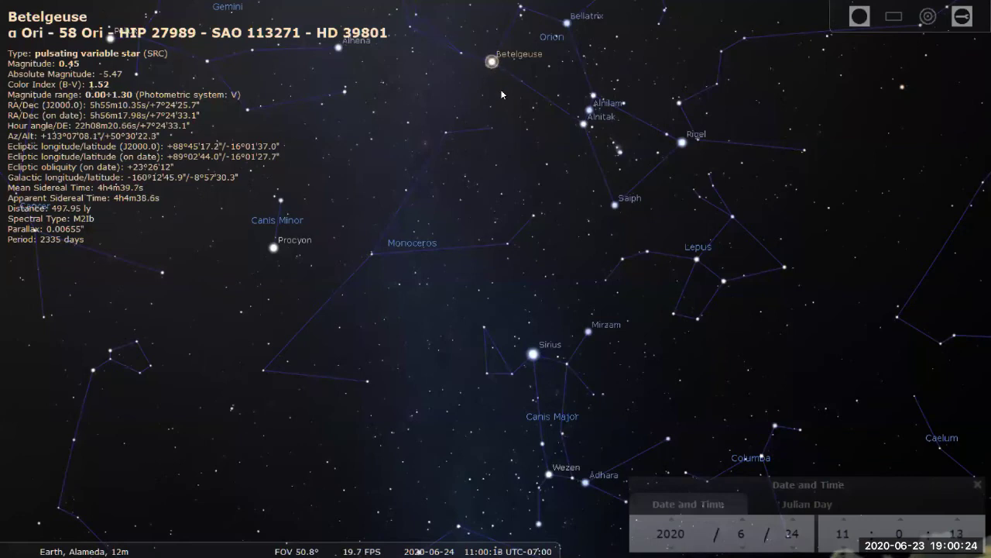
right_click(495, 72)
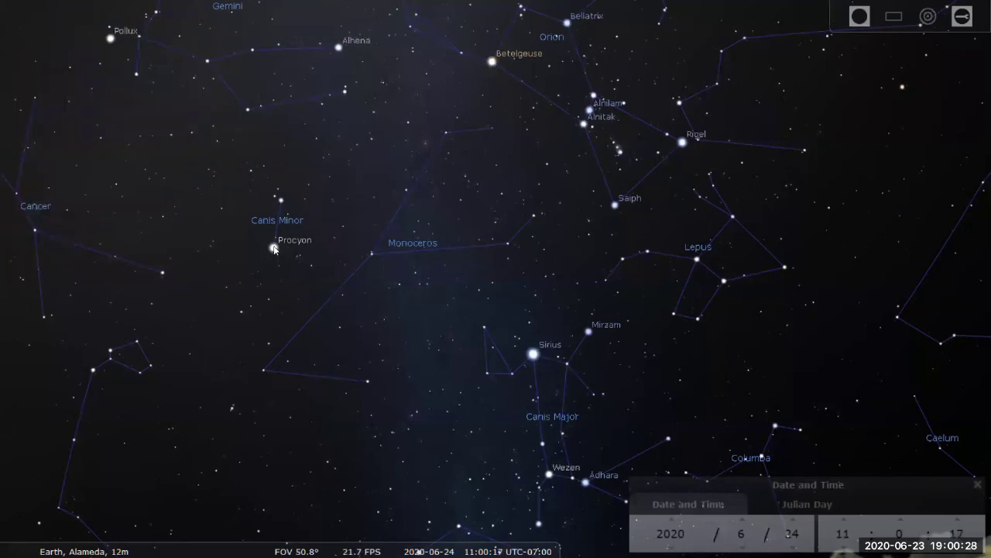
Inspect the data for Procyon, Betelgeuse and Sirius in turn, leaving no object selected
left_click(273, 248)
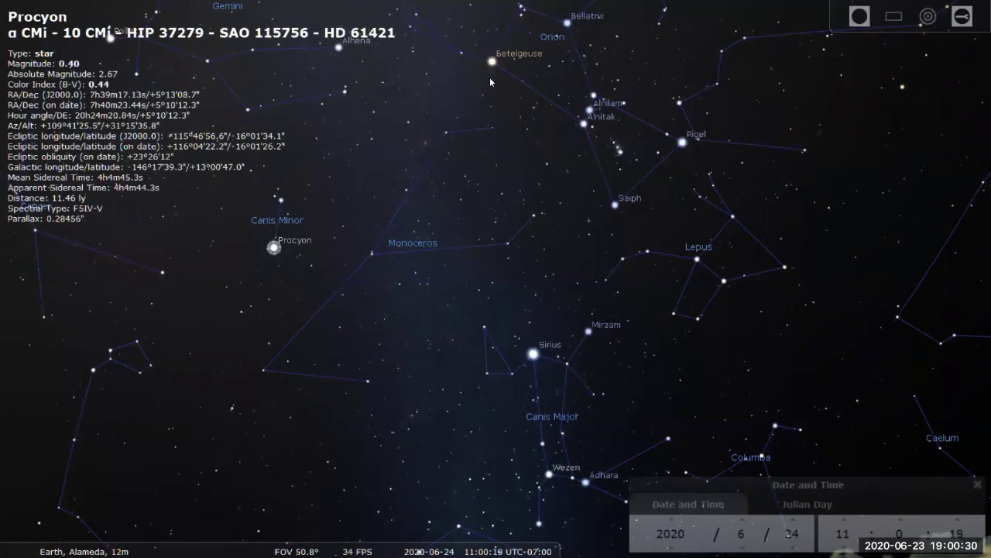
left_click(492, 62)
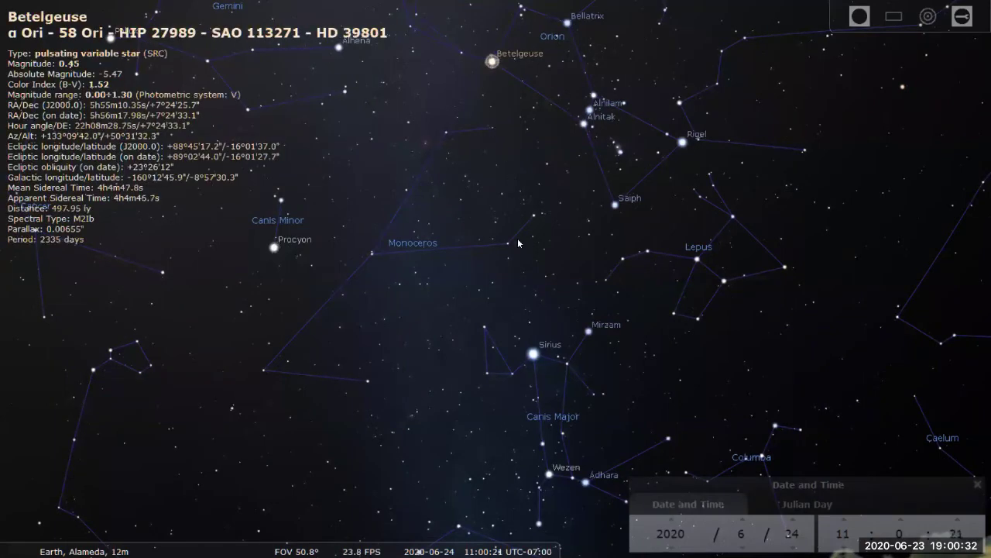
left_click(535, 355)
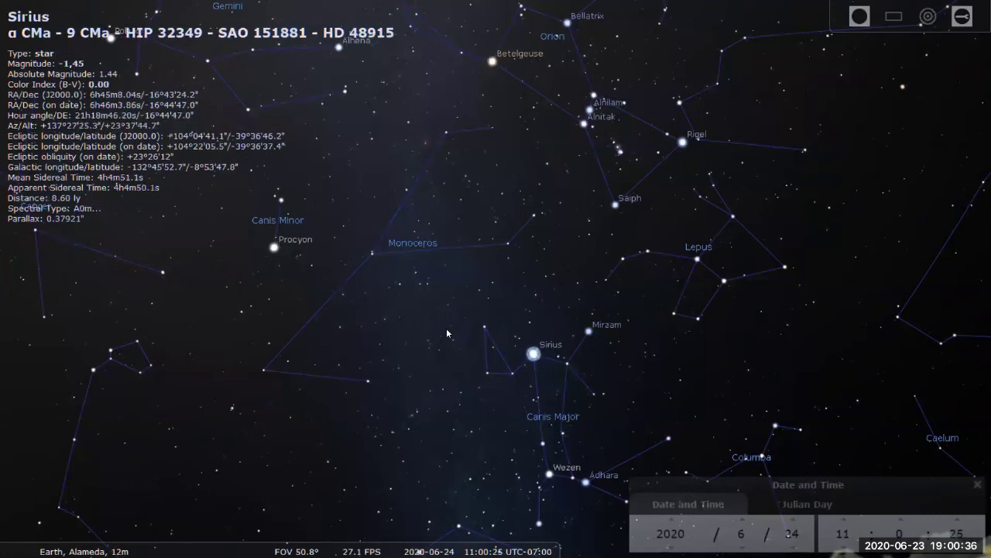
right_click(490, 351)
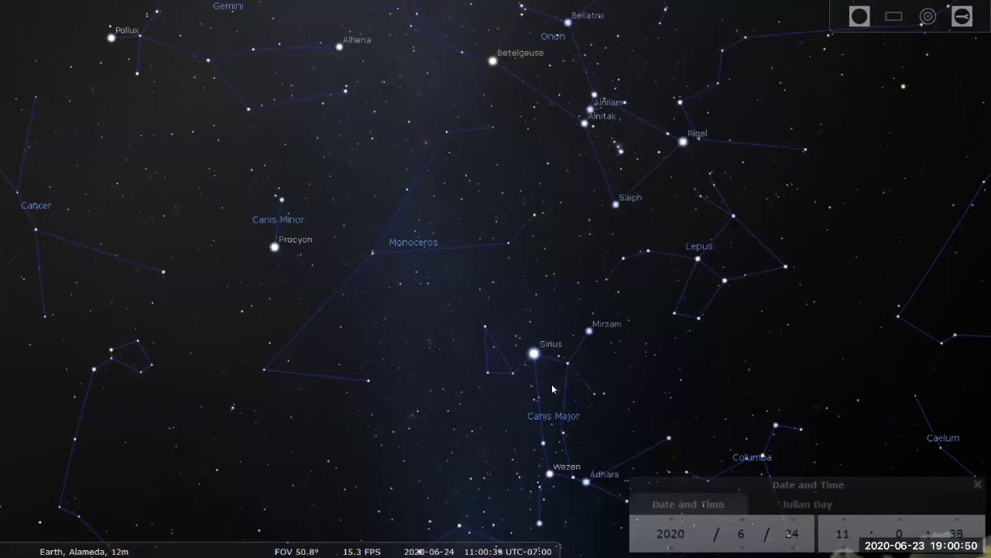
Widen the field of view to about 117° and turn the view from Orion and Canis Major towards the southwest
scroll(521, 303, "down", 2)
scroll(522, 309, "down", 3)
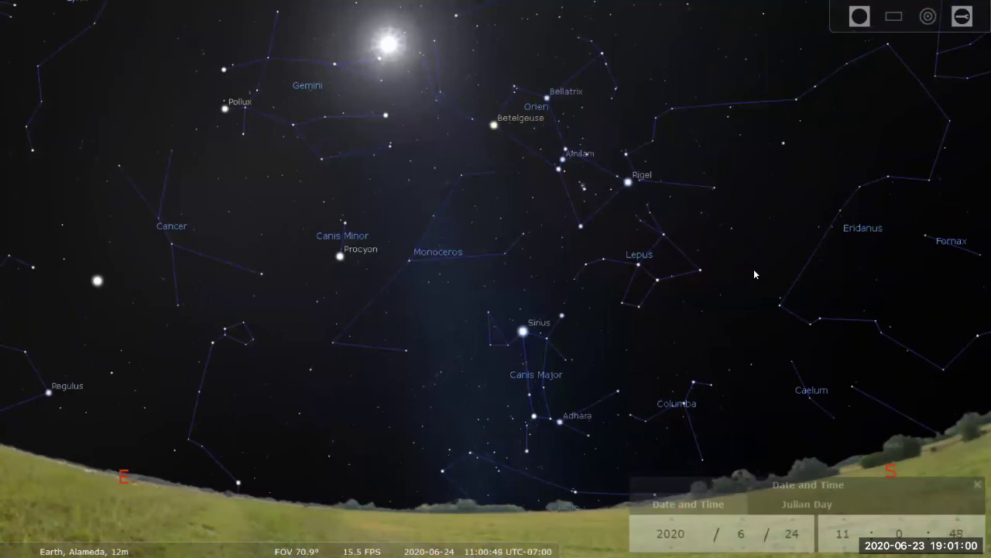
left_click_drag(546, 341, 387, 335)
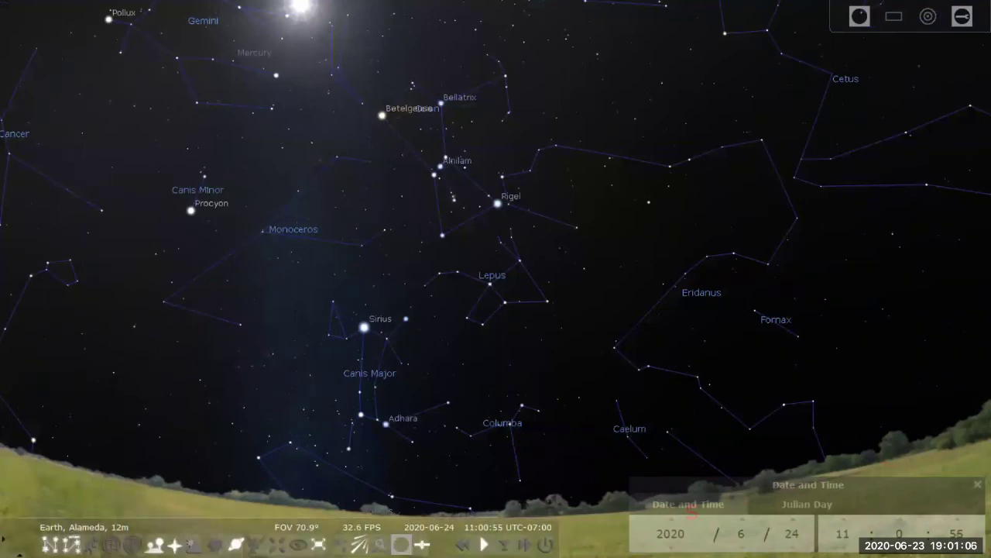
scroll(444, 370, "down", 3)
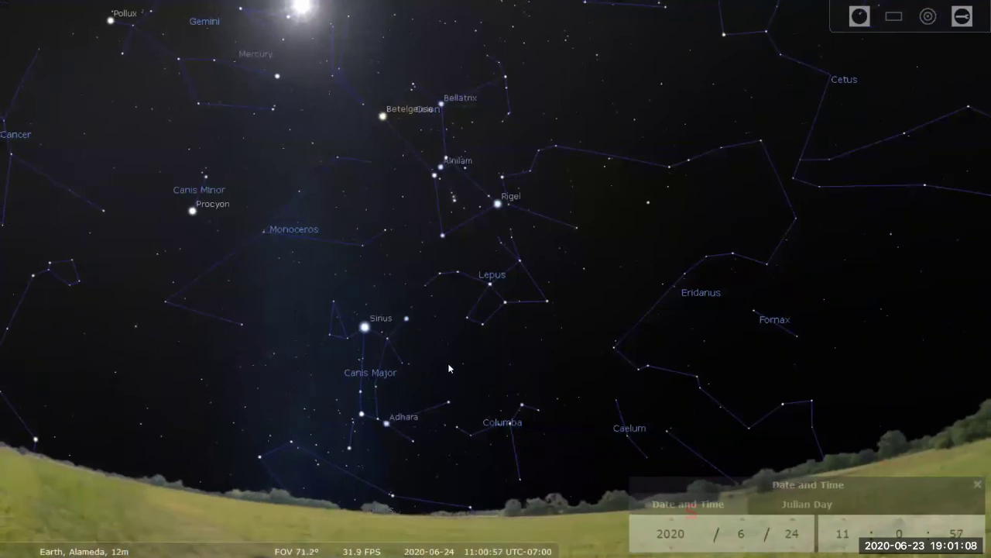
scroll(642, 117, "down", 3)
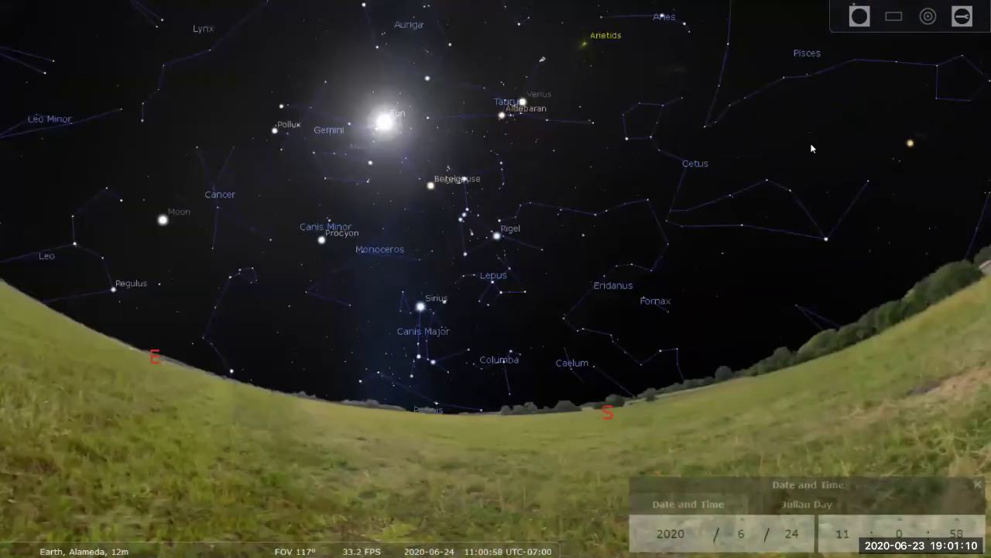
key("Right")
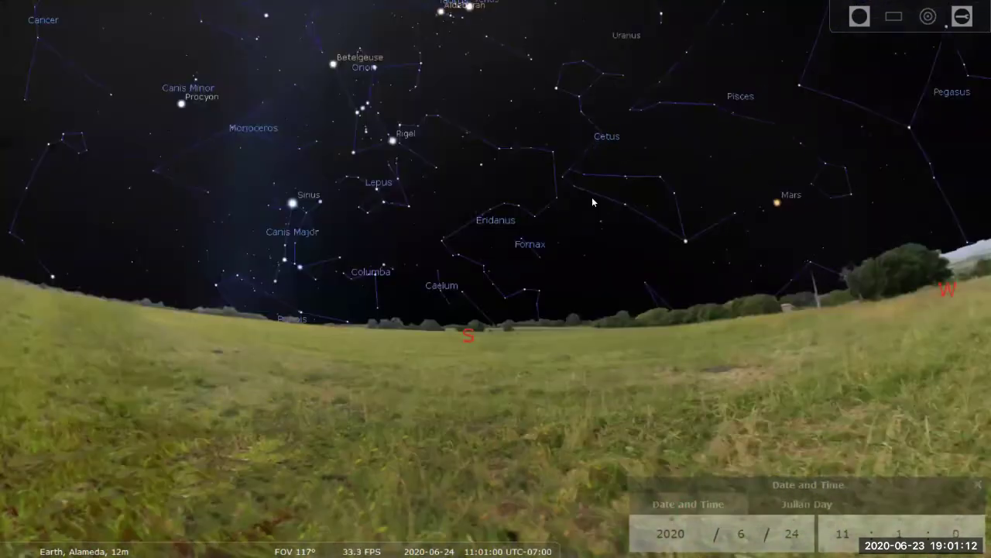
key("Right")
Centre the view on the sky around Mars and Neptune and narrow the field of view to about 22.1°
scroll(700, 140, "up", 5)
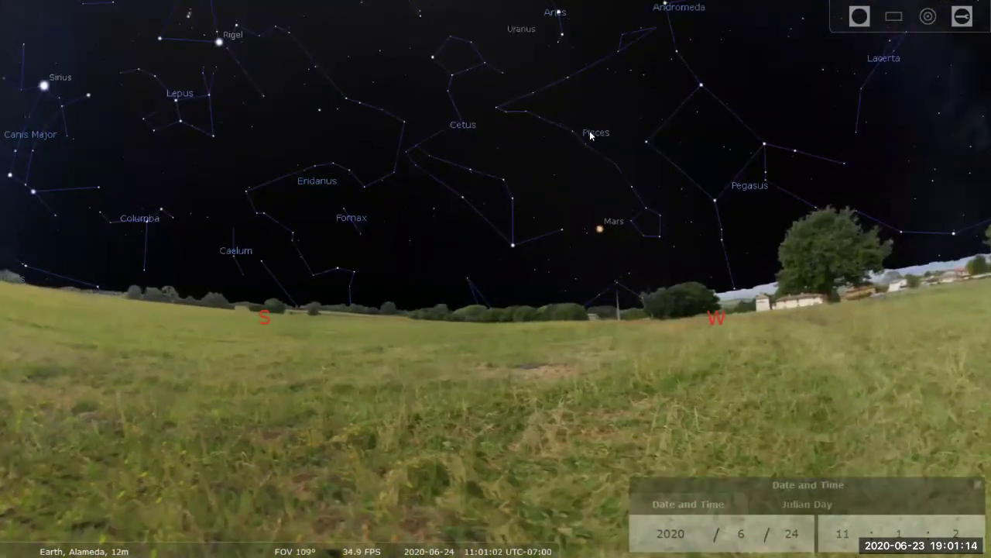
key("Right")
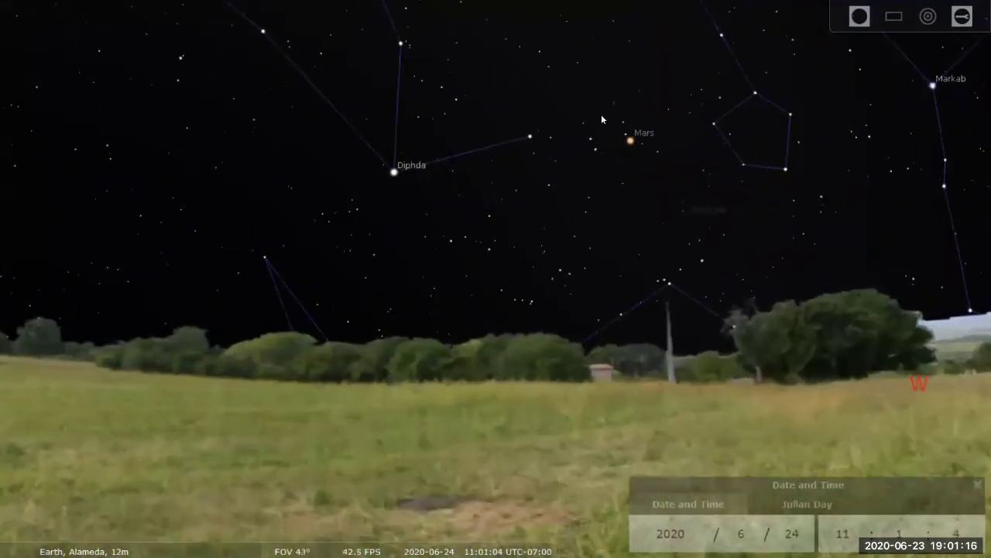
scroll(627, 130, "up", 3)
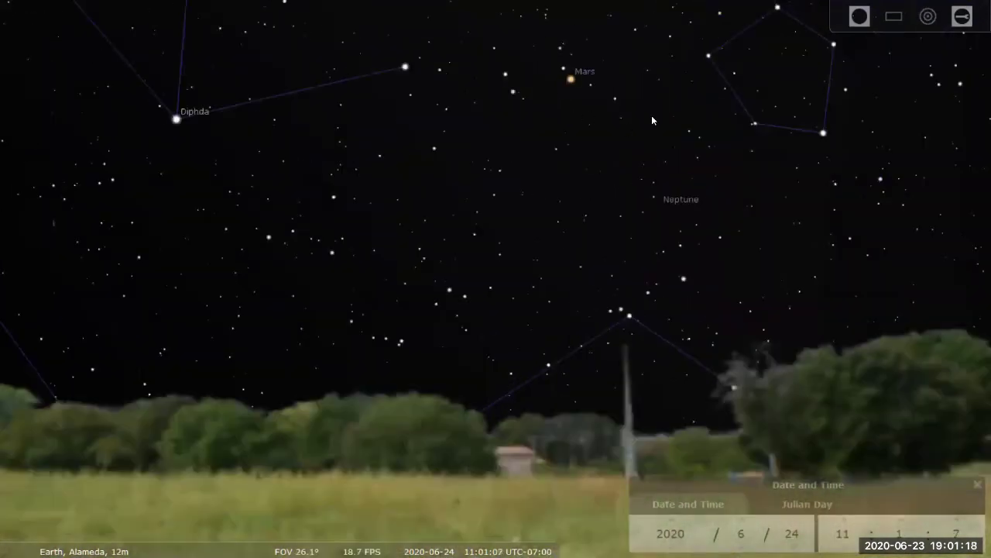
scroll(612, 143, "down", 2)
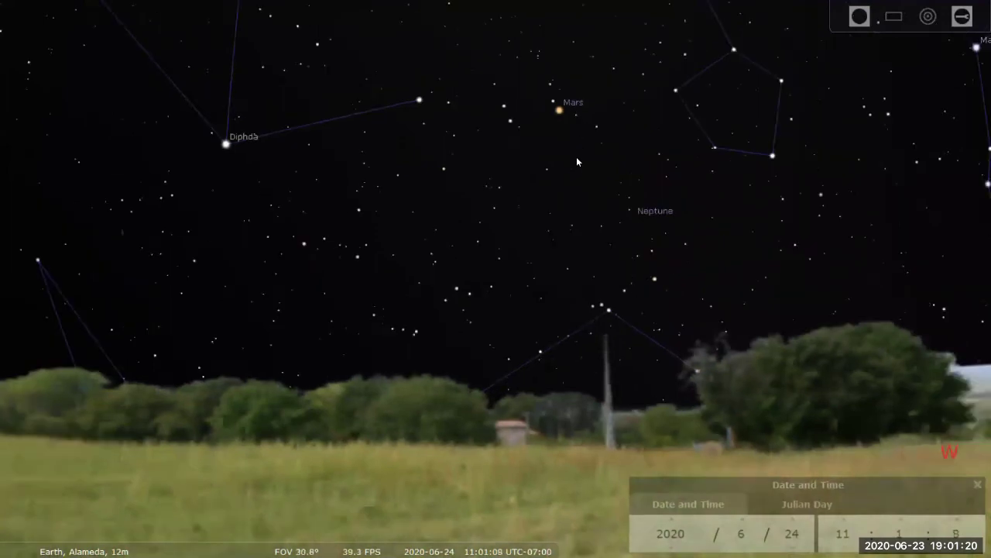
scroll(568, 157, "up", 2)
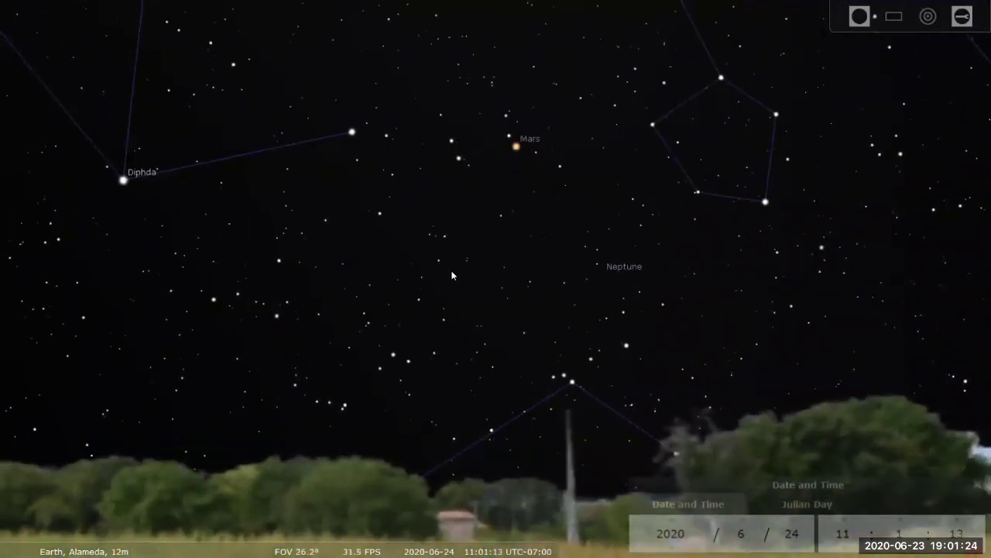
scroll(452, 275, "down", 1)
scroll(452, 279, "down", 5)
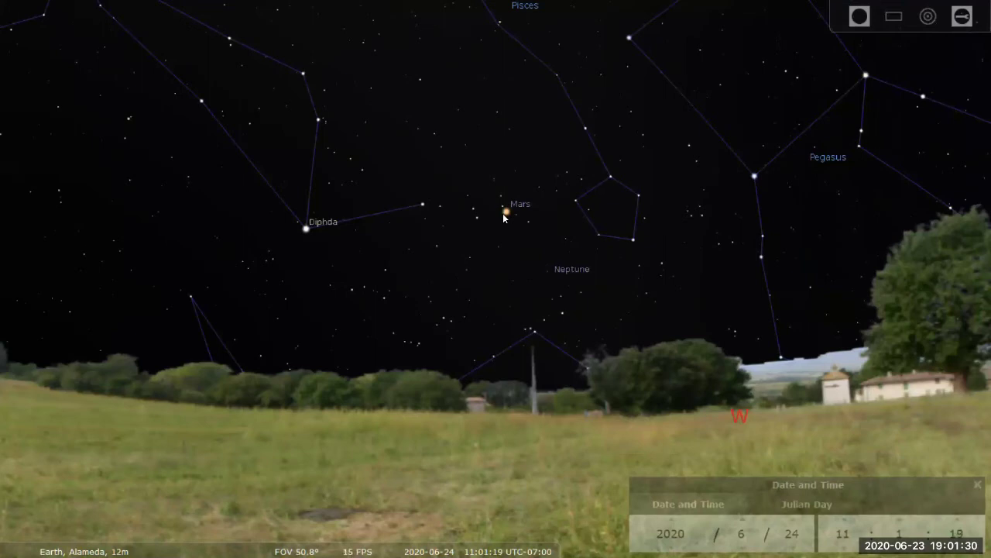
scroll(504, 218, "up", 5)
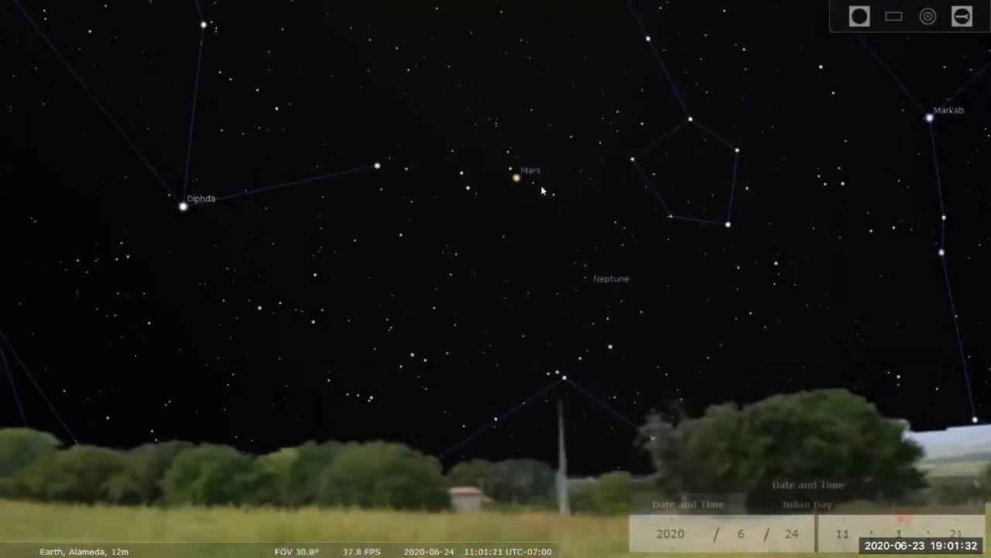
scroll(542, 189, "up", 3)
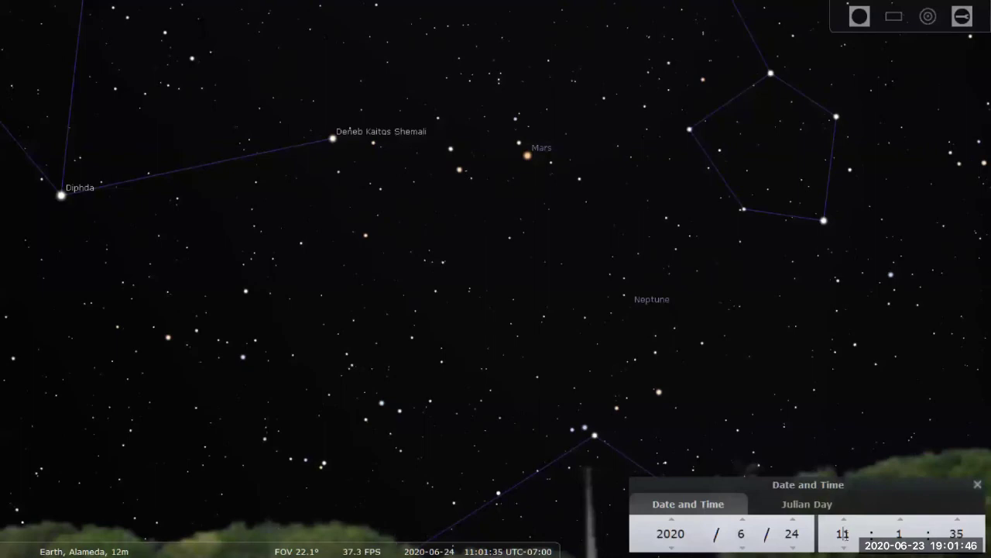
Advance the hour to 12 and return it to 11, with the field of view widened to about 26.1°
left_click(844, 519)
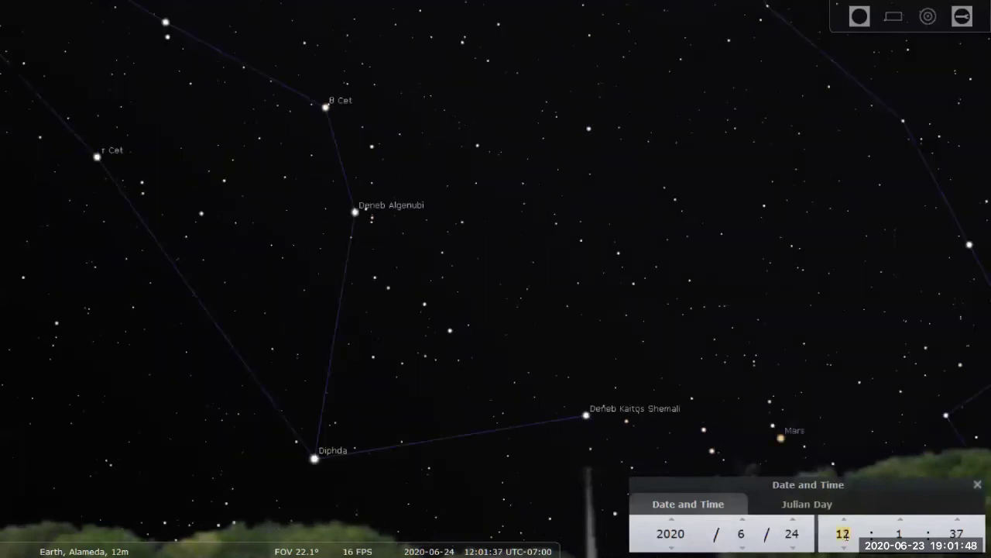
scroll(839, 366, "down", 2)
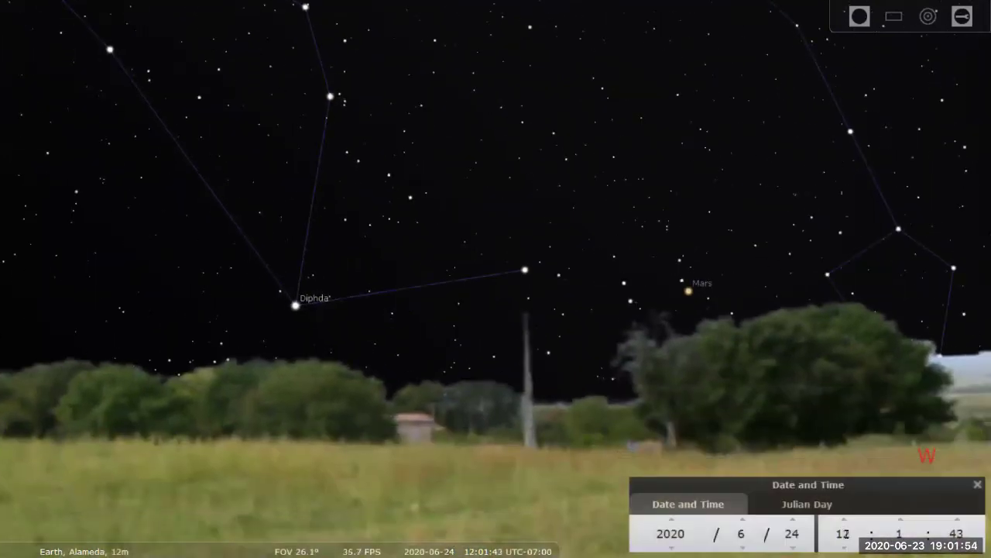
scroll(843, 533, "down", 1)
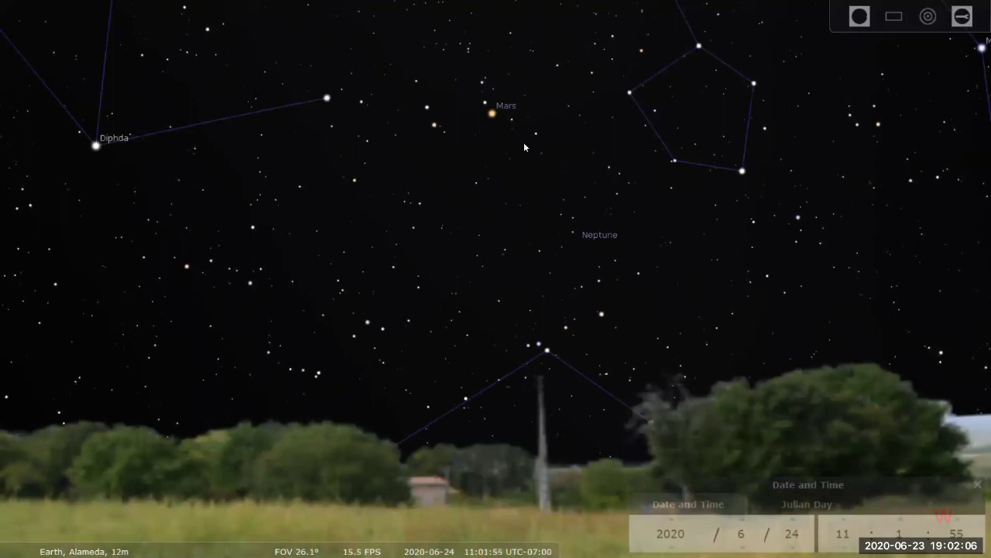
Inspect the data for Mars and select the star right beside it, leaving no object selected
left_click(493, 114)
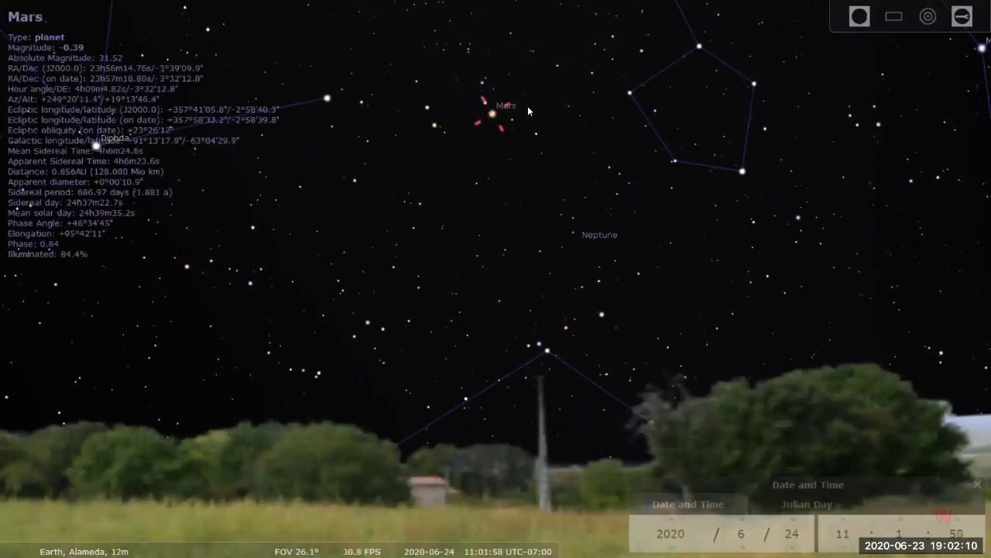
left_click(485, 103)
right_click(504, 128)
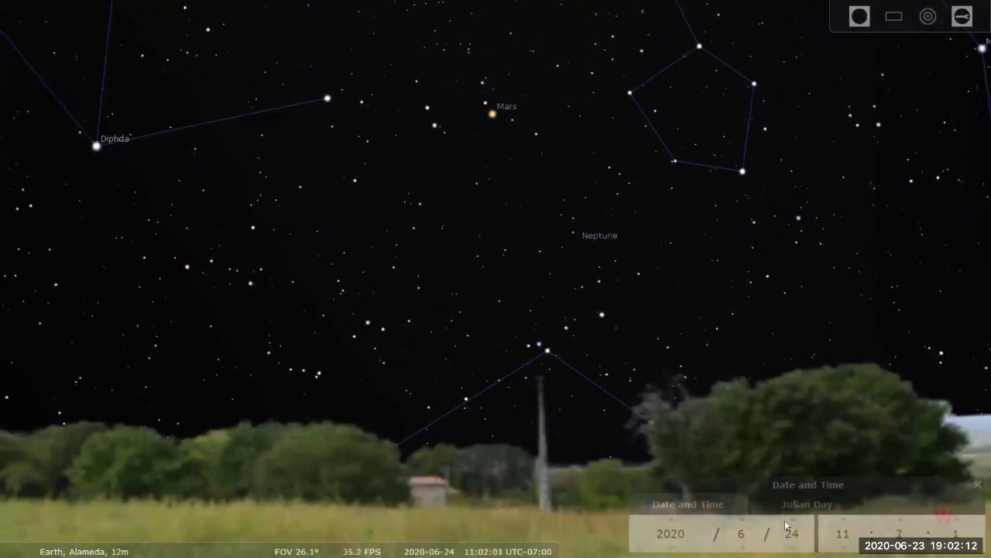
left_click(531, 186)
right_click(531, 186)
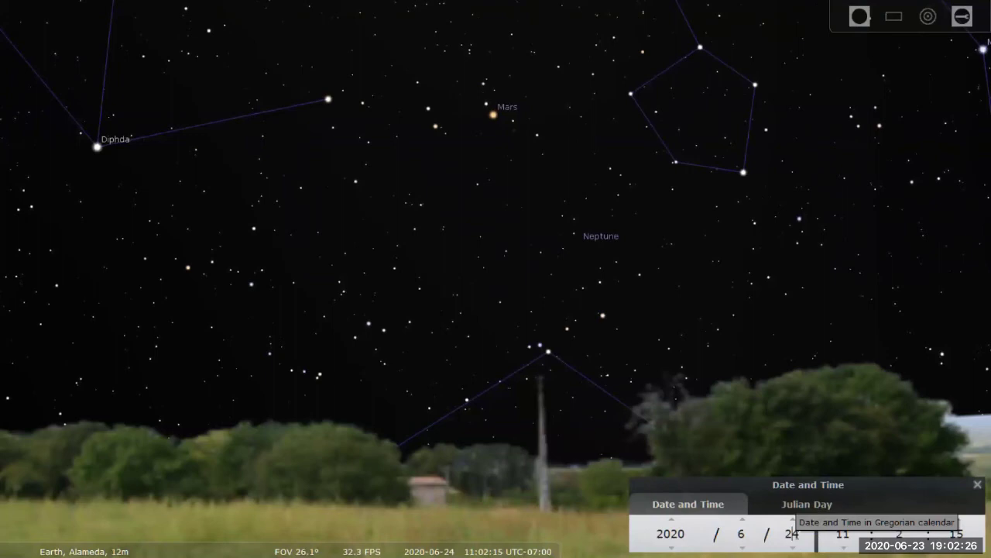
Step the date between 24 and 25 June, settle on 25 June 2020, and set the time back to 10:58
scroll(793, 533, "up", 1)
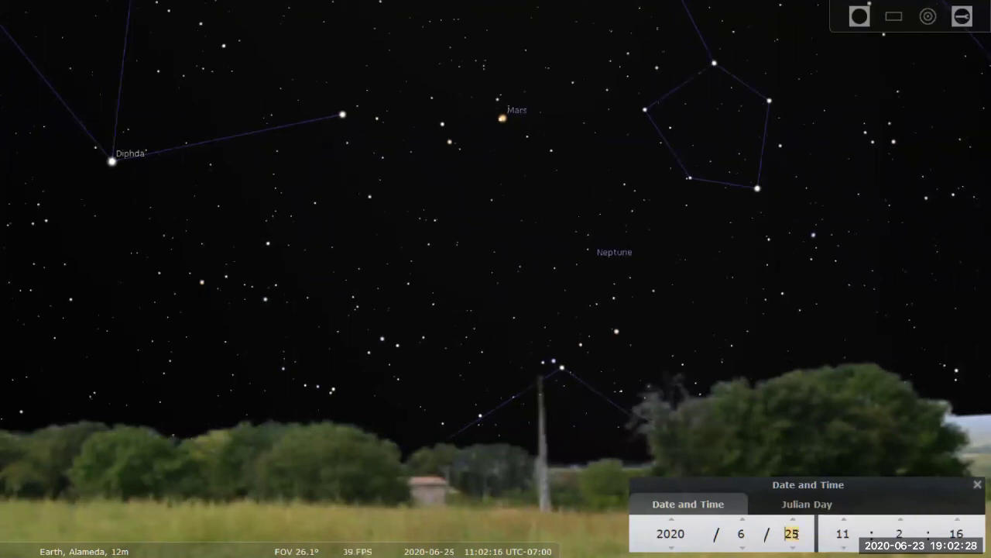
scroll(793, 533, "down", 1)
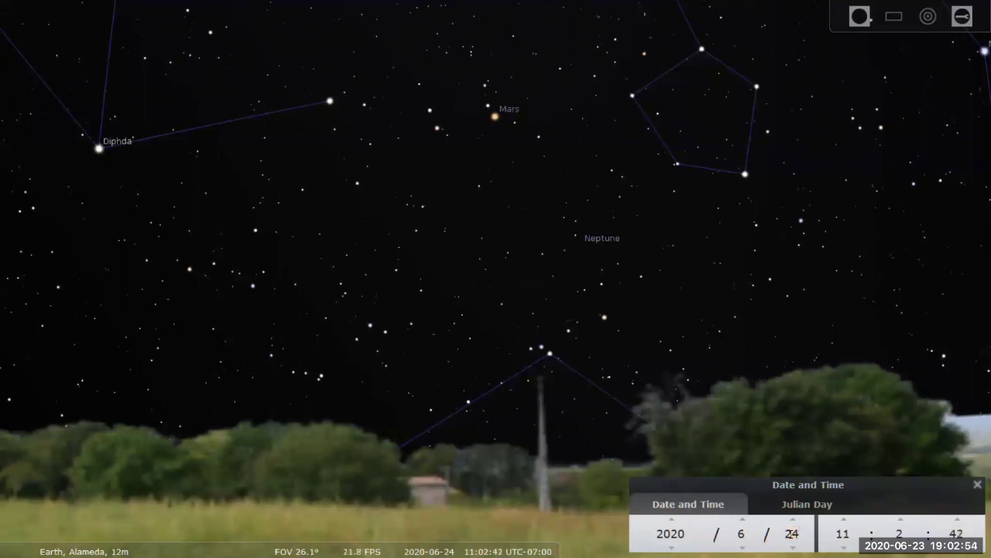
key("Up")
left_click(900, 533)
key("Down")
key("Down")
key("Down")
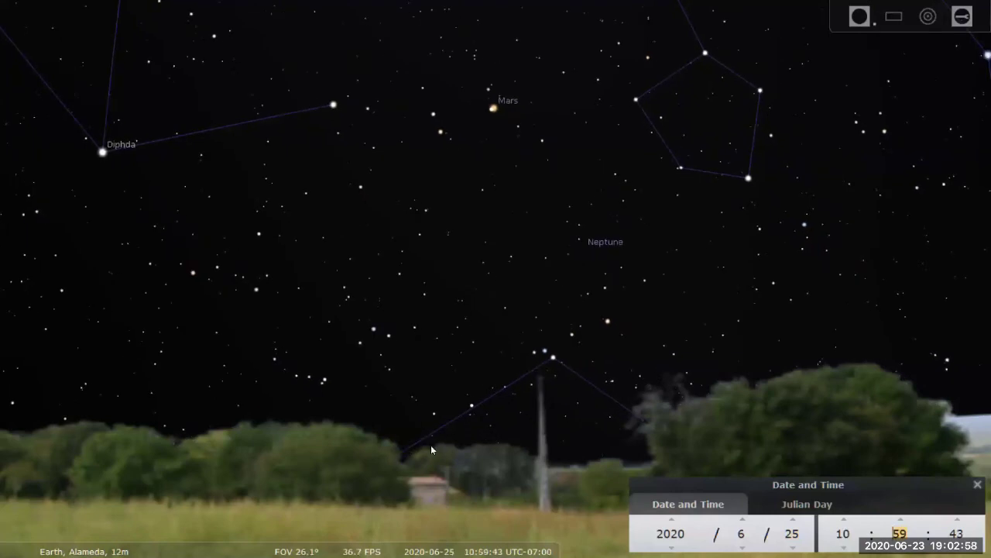
key("Down")
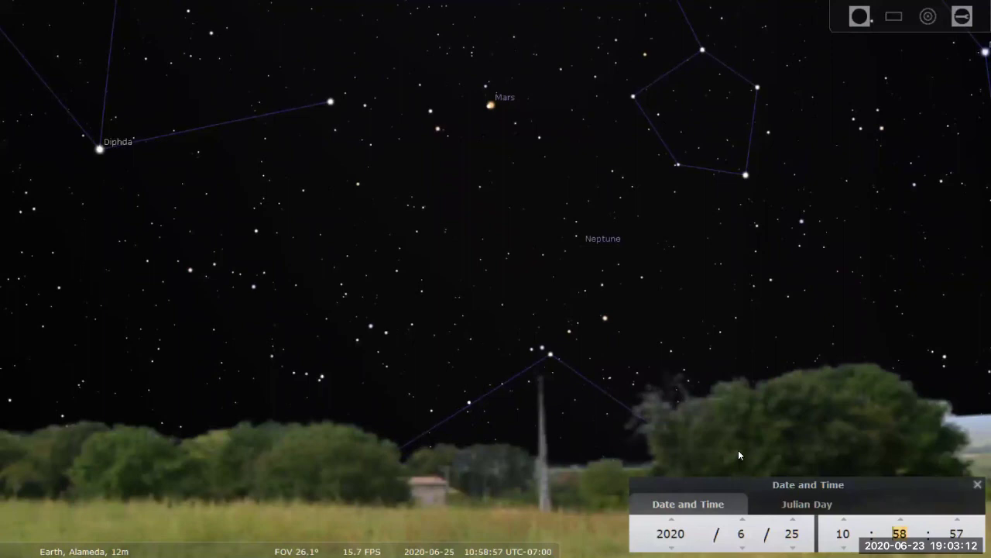
Step the date back to 24 June and forward day by day to 26 June to follow Mars against the stars
scroll(791, 533, "down", 1)
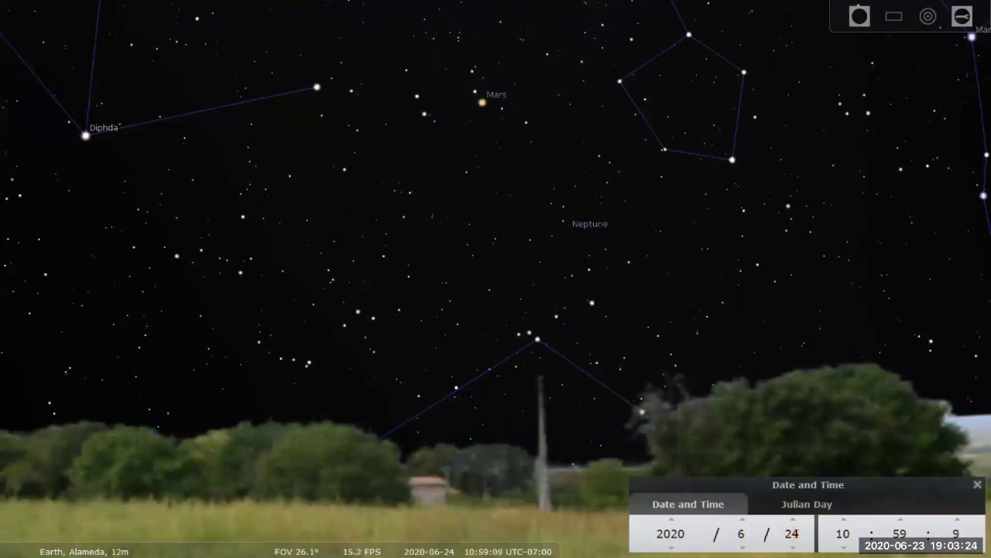
scroll(791, 533, "up", 1)
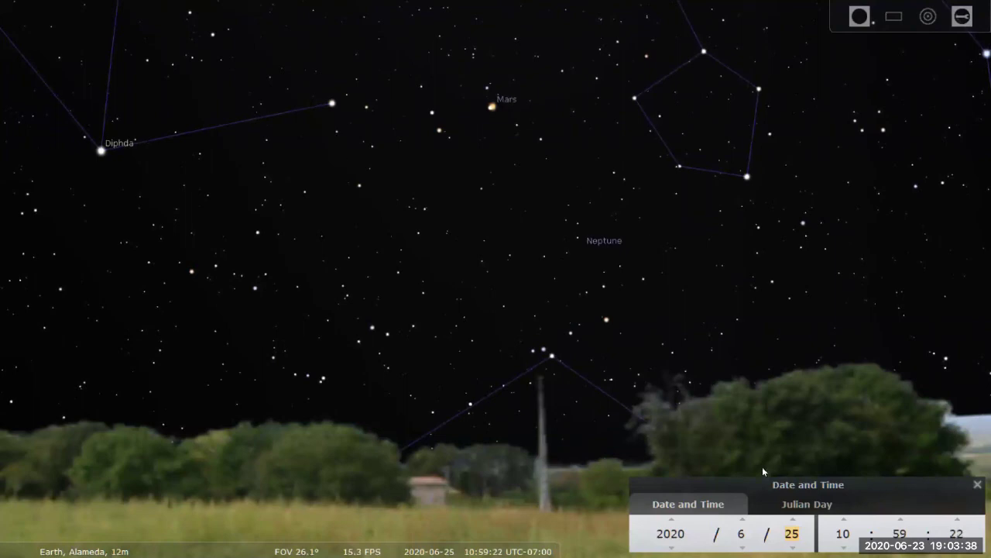
scroll(794, 529, "up", 1)
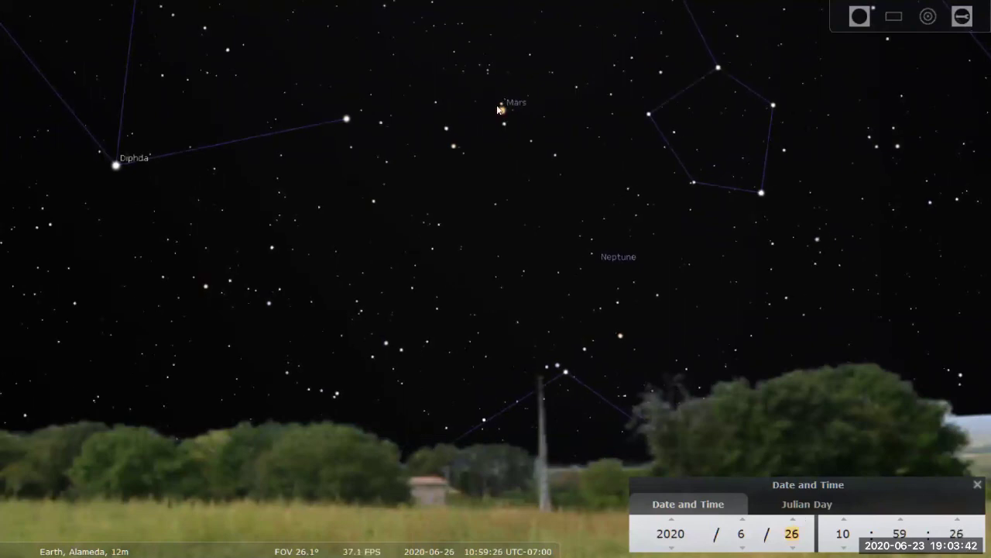
Narrow the field of view to about 22.1° around Mars and advance the date day by day to 28 June
scroll(705, 326, "down", 3)
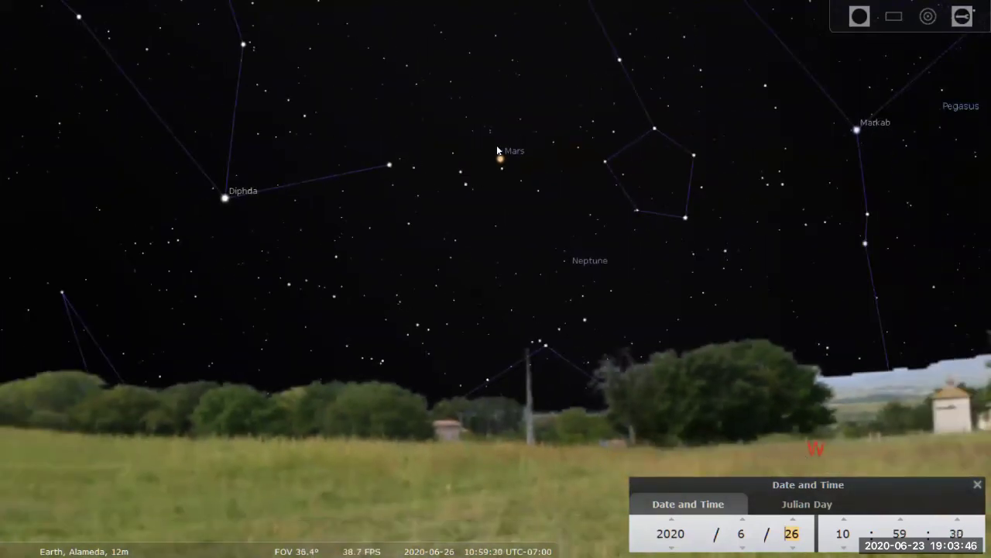
scroll(530, 124, "up", 3)
scroll(530, 125, "up", 2)
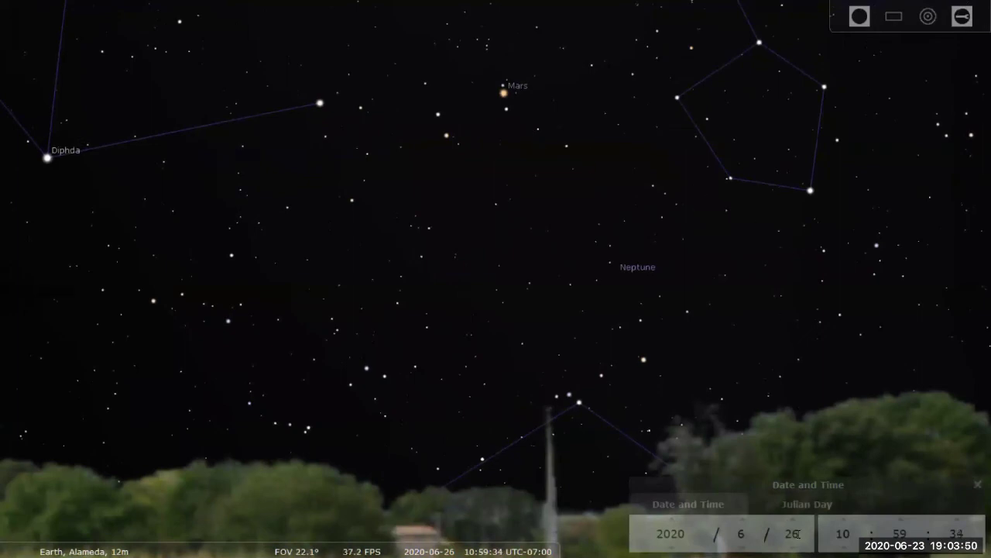
scroll(796, 533, "up", 1)
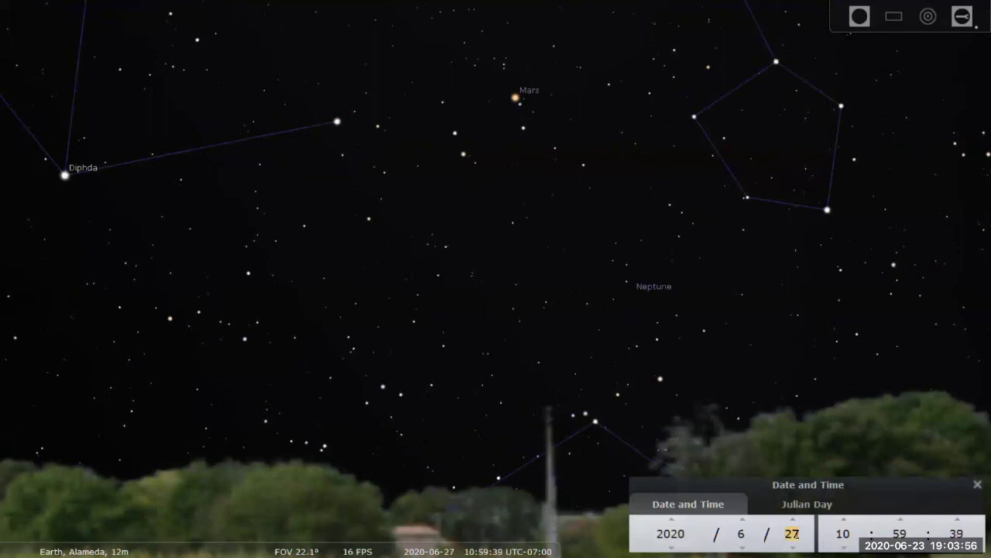
scroll(794, 534, "up", 1)
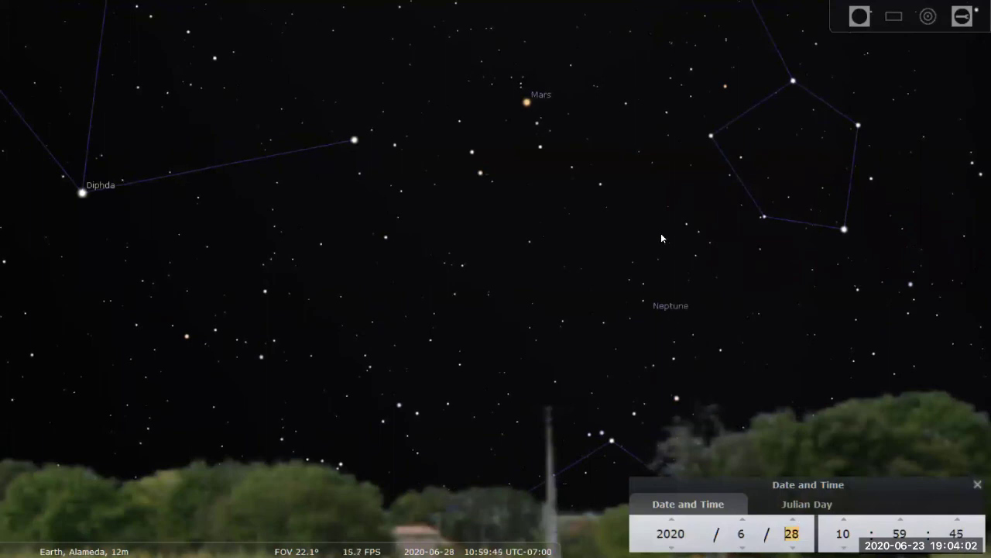
left_click_drag(656, 190, 648, 177)
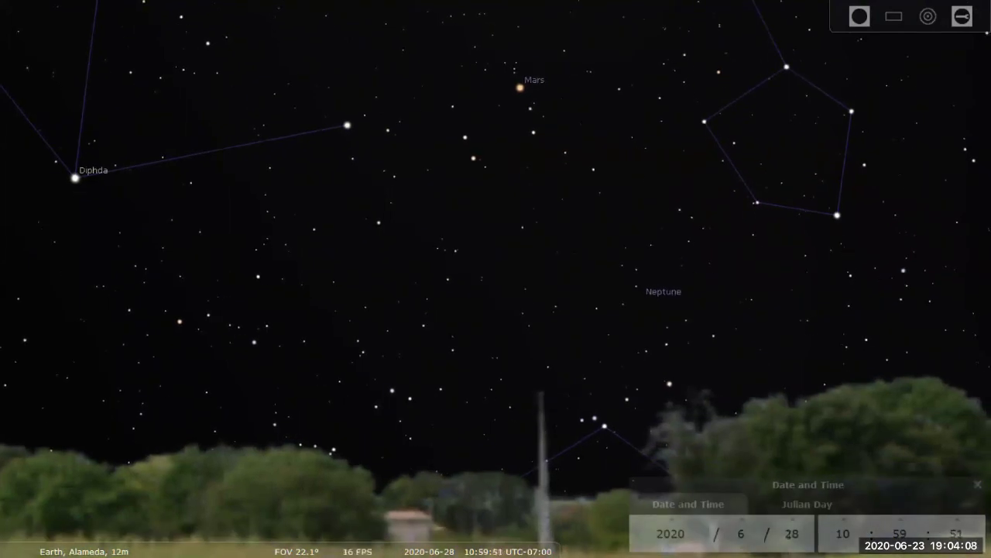
Step the date forward day by day to 3 July and back to 26 June to trace Mars's motion
key("Up")
key("Up")
key("Up")
key("Up")
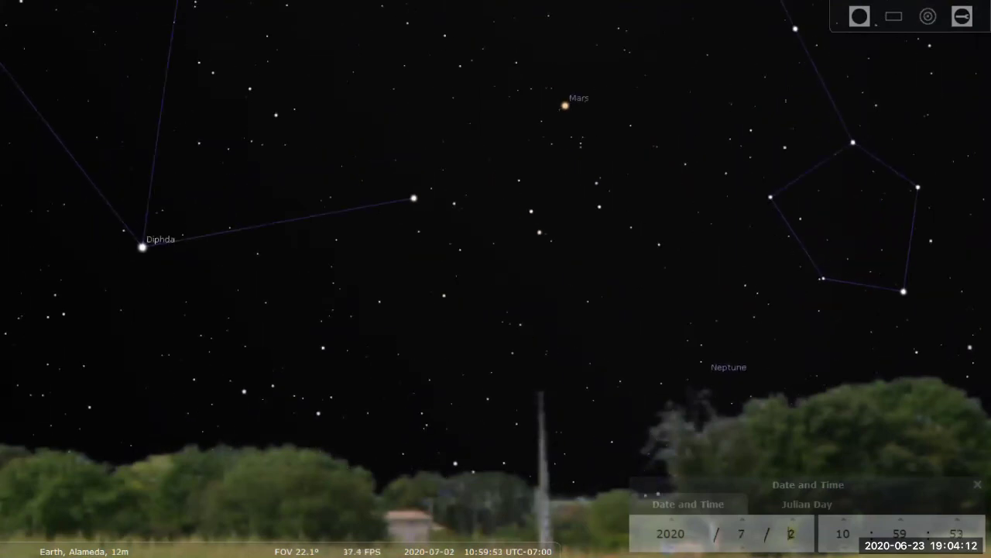
key("Up")
key("Down")
key("Down")
key("Down")
key("Down")
key("Down")
key("Down")
key("Down")
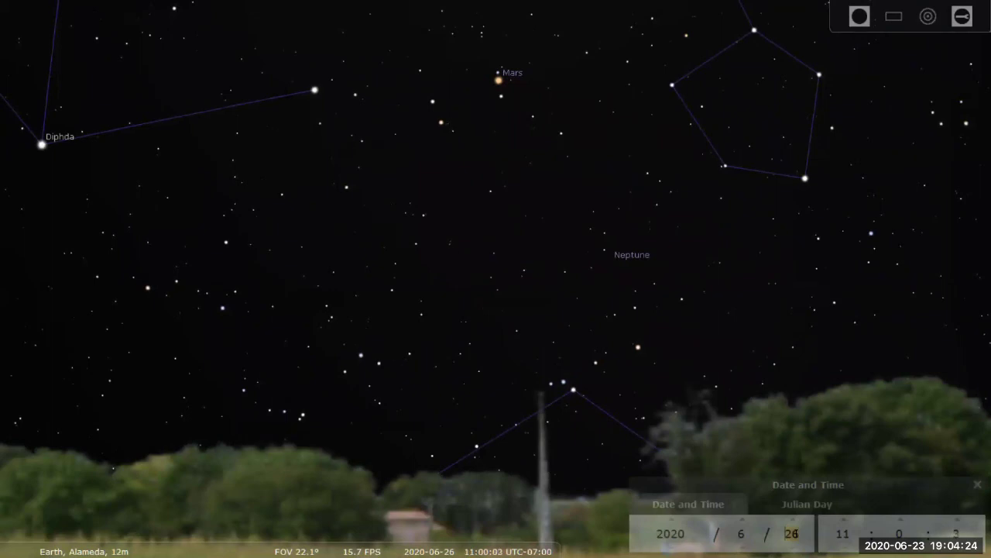
Widen the field of view to about 30.8° around Mars and quit the planetarium program
left_click_drag(558, 200, 537, 179)
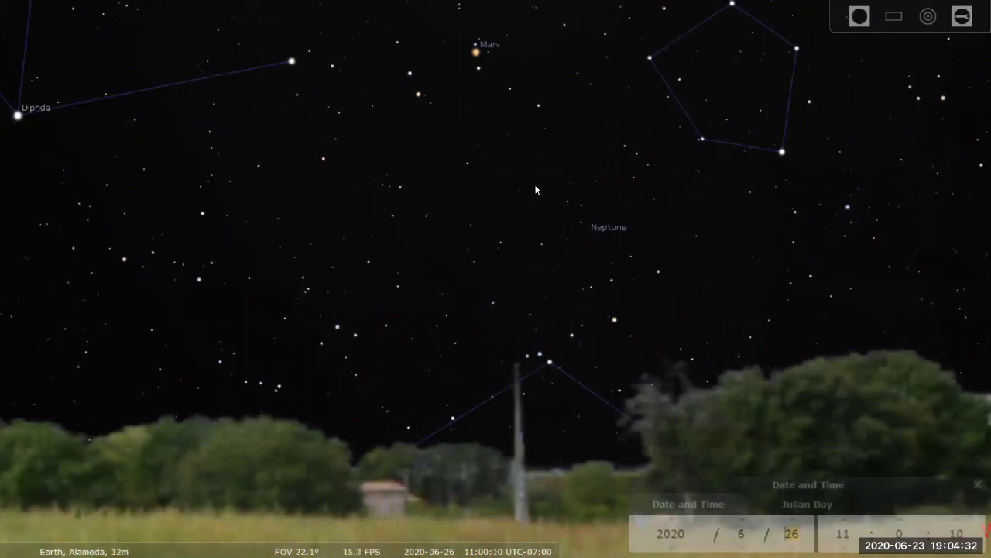
scroll(536, 190, "down", 3)
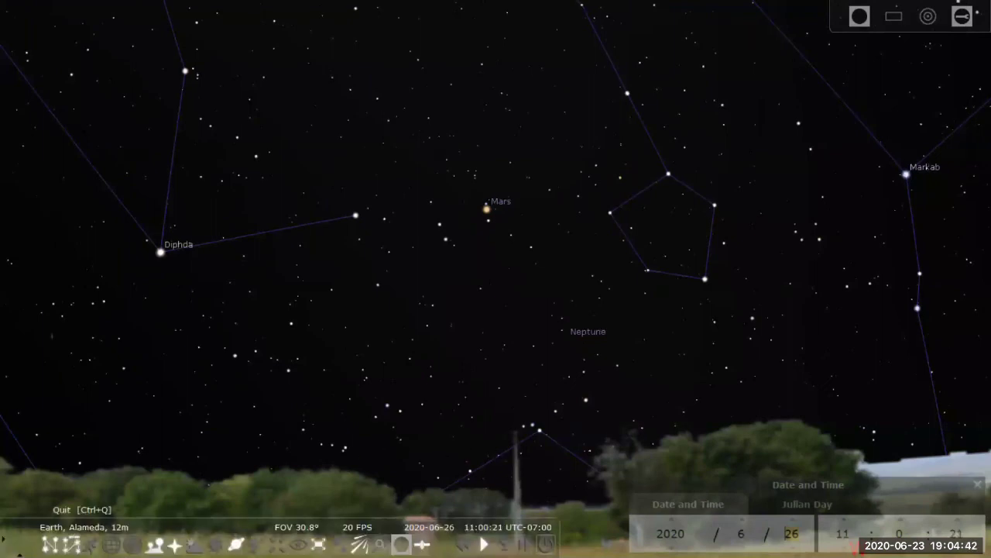
left_click(546, 545)
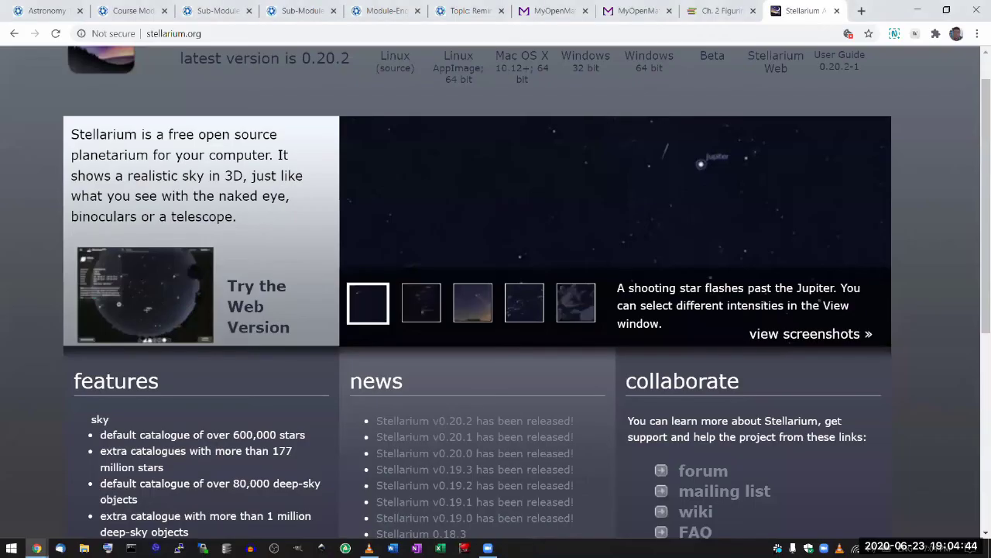